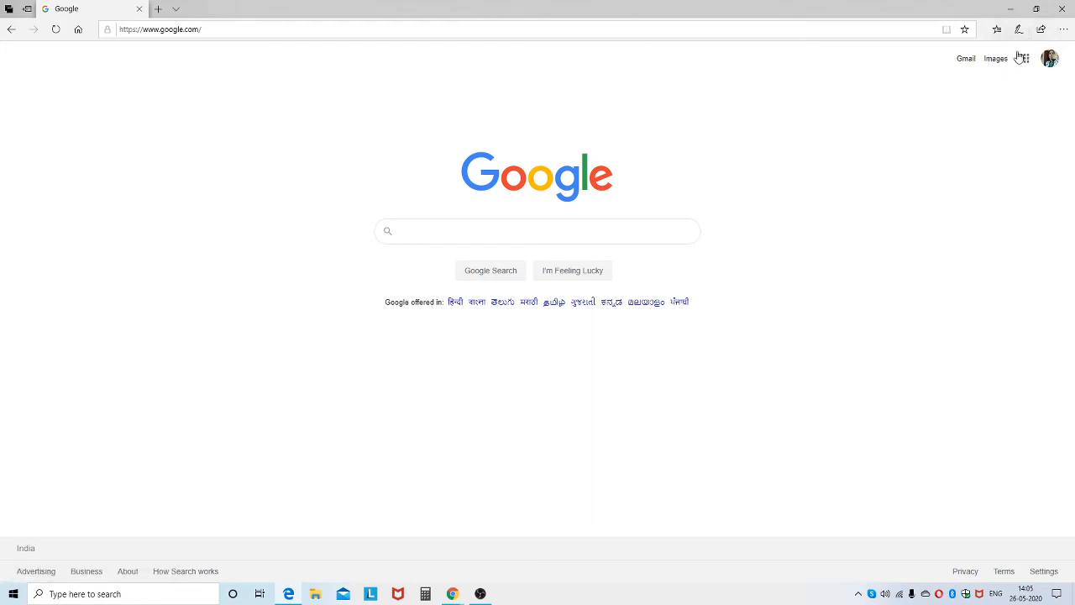
# Open the full list of Google products from the Google homepage's apps.
pyautogui.click(1025, 61)
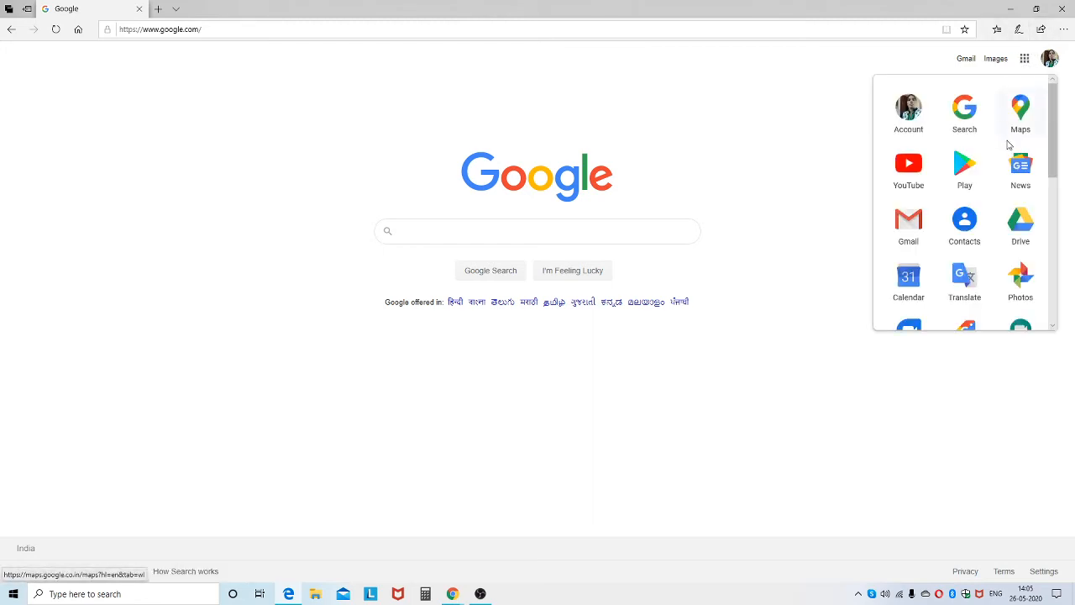
pyautogui.scroll(-1, 992, 147)
pyautogui.scroll(-4, 992, 148)
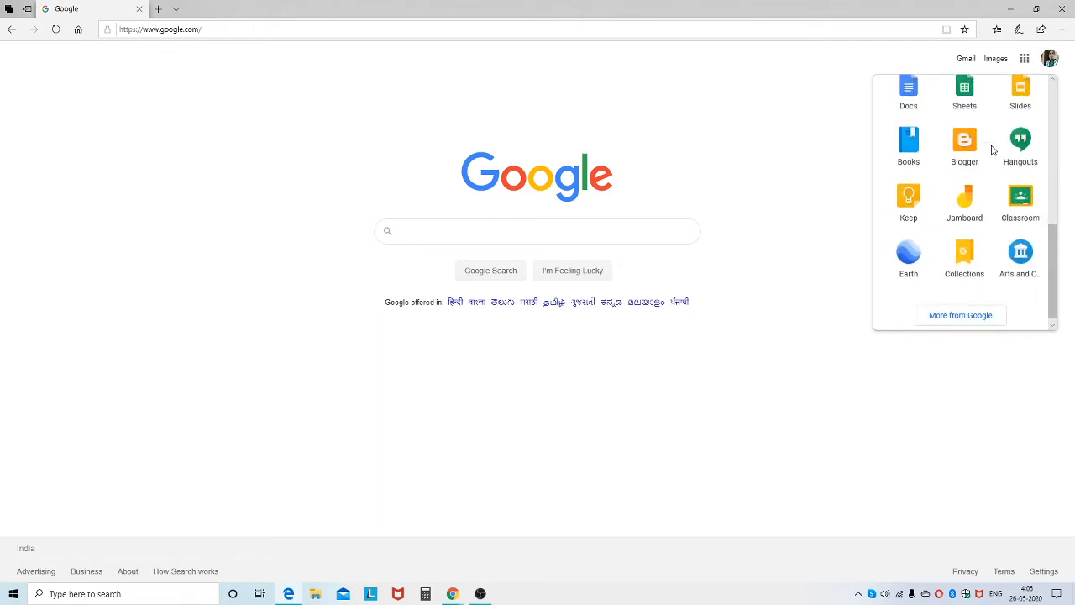
pyautogui.click(960, 316)
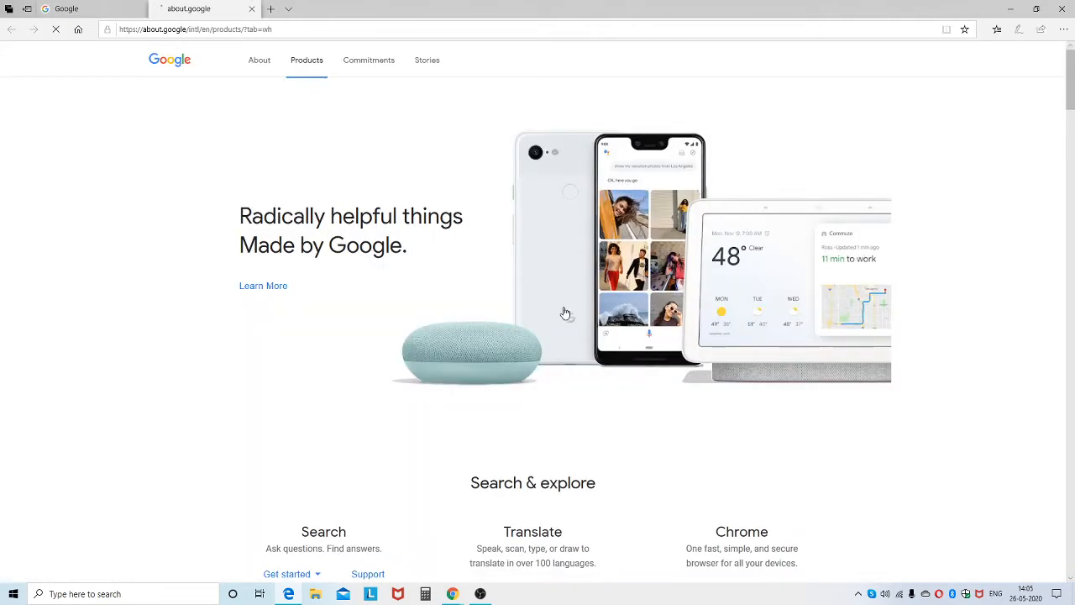
# Find Forms among all the products, go to the personal version of Google Forms and create a blank form.
pyautogui.scroll(-3, 564, 313)
pyautogui.scroll(-10, 564, 313)
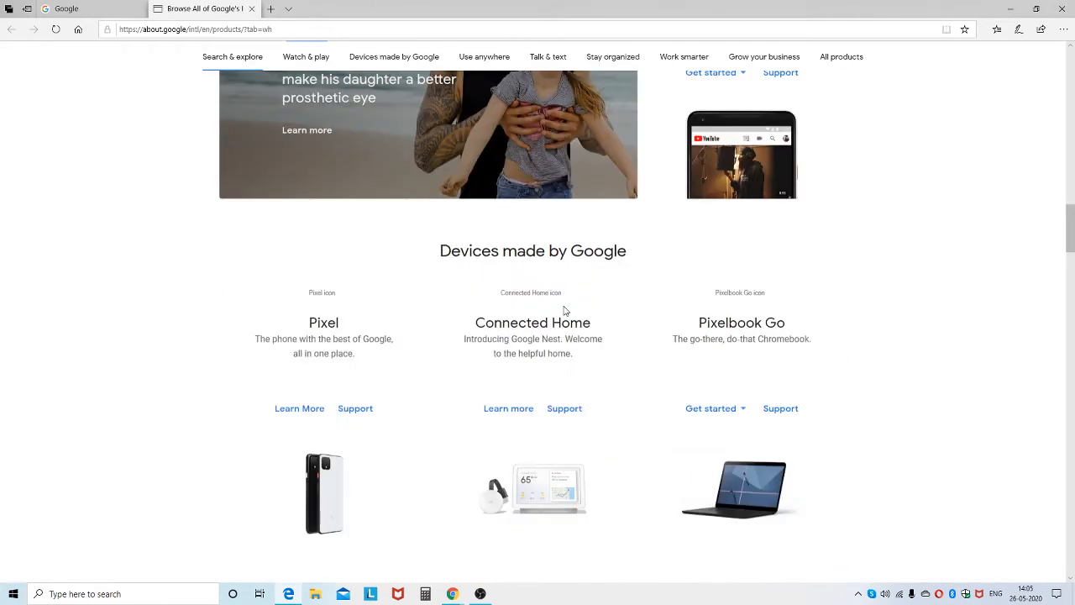
pyautogui.scroll(-8, 564, 311)
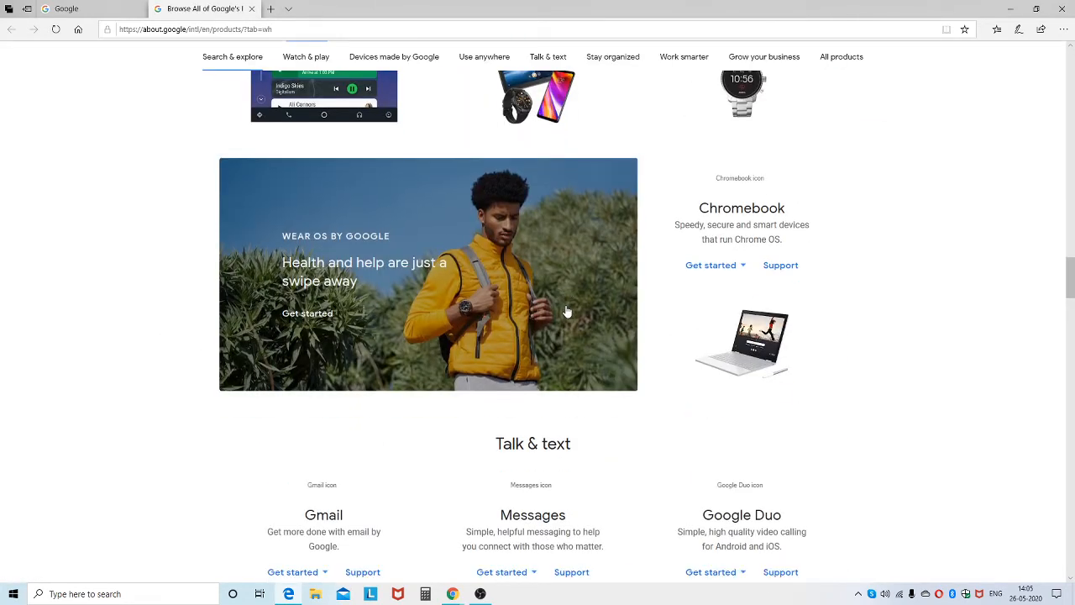
pyautogui.scroll(-6, 566, 311)
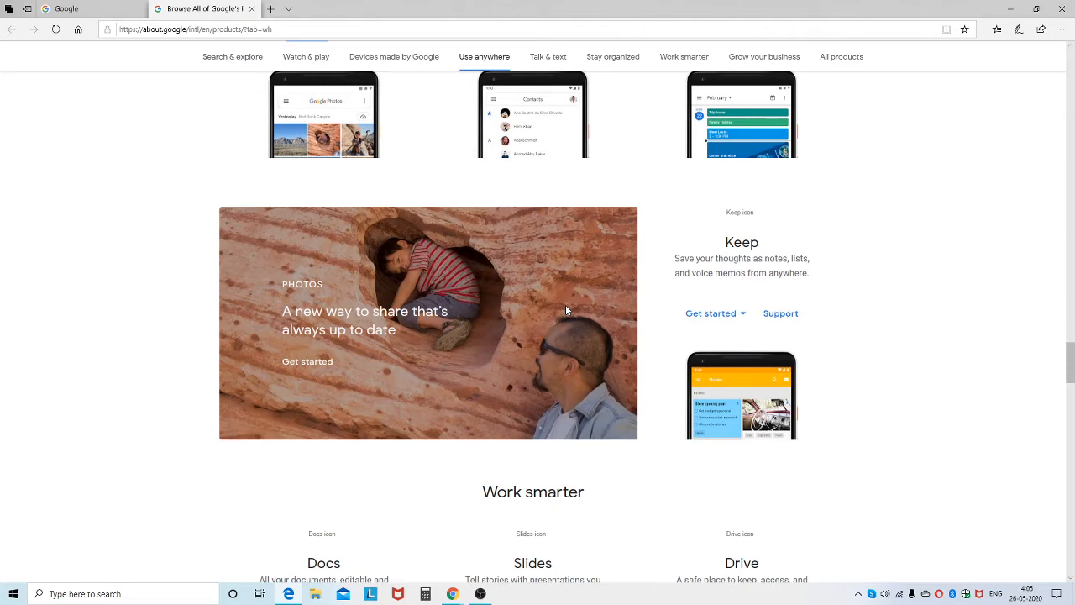
pyautogui.scroll(-15, 565, 310)
pyautogui.scroll(2, 566, 310)
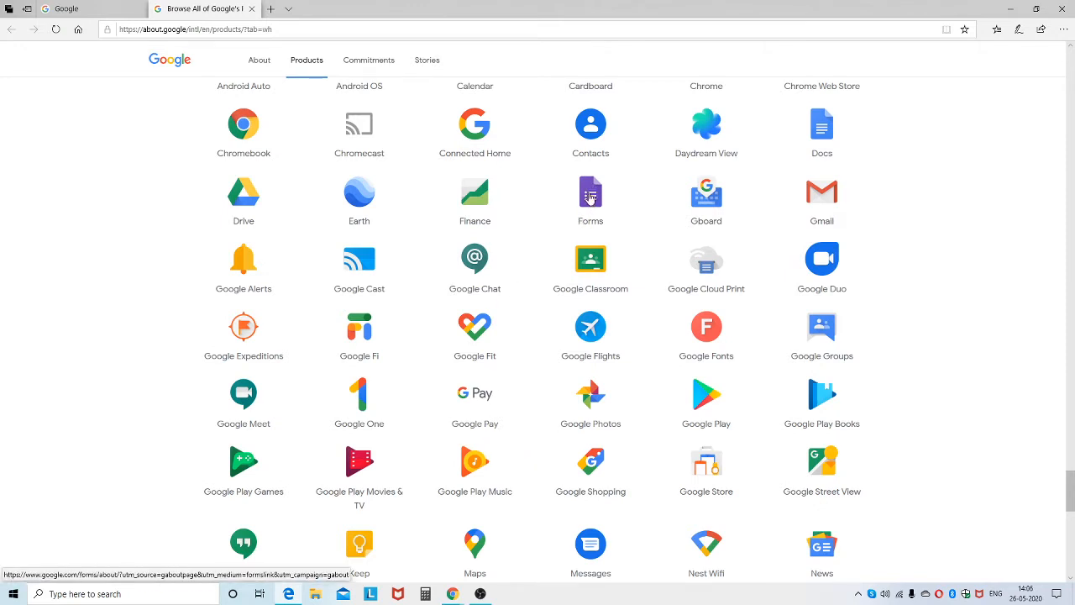
pyautogui.click(591, 197)
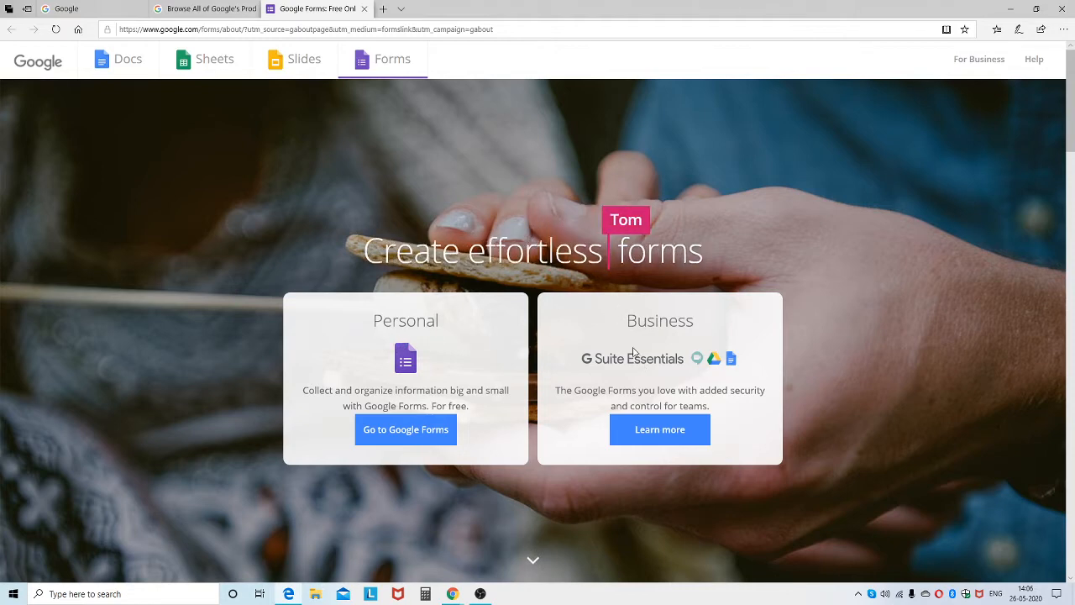
pyautogui.click(409, 432)
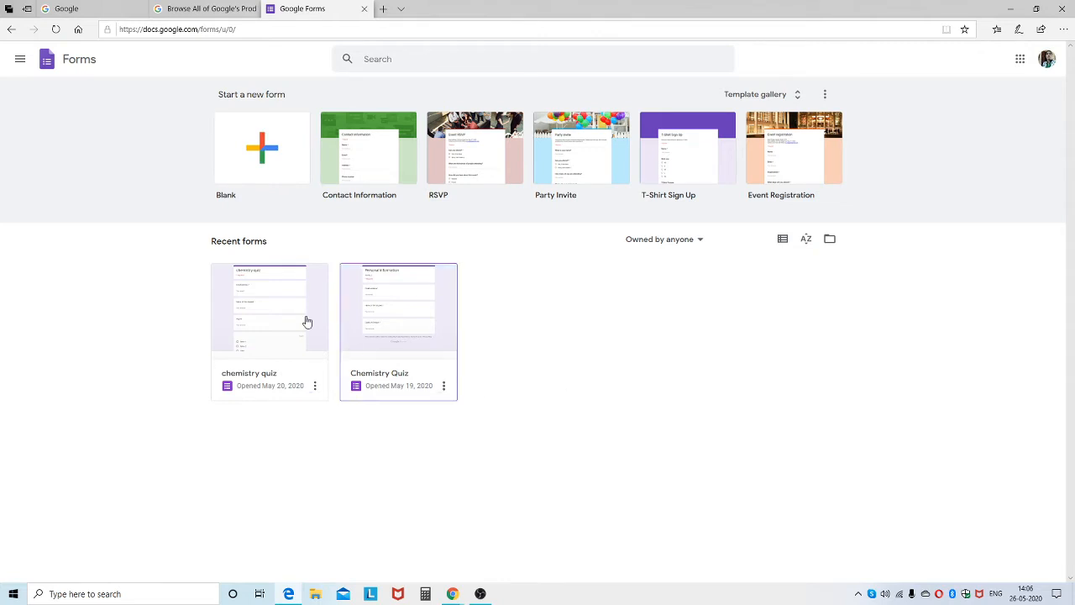
pyautogui.click(261, 152)
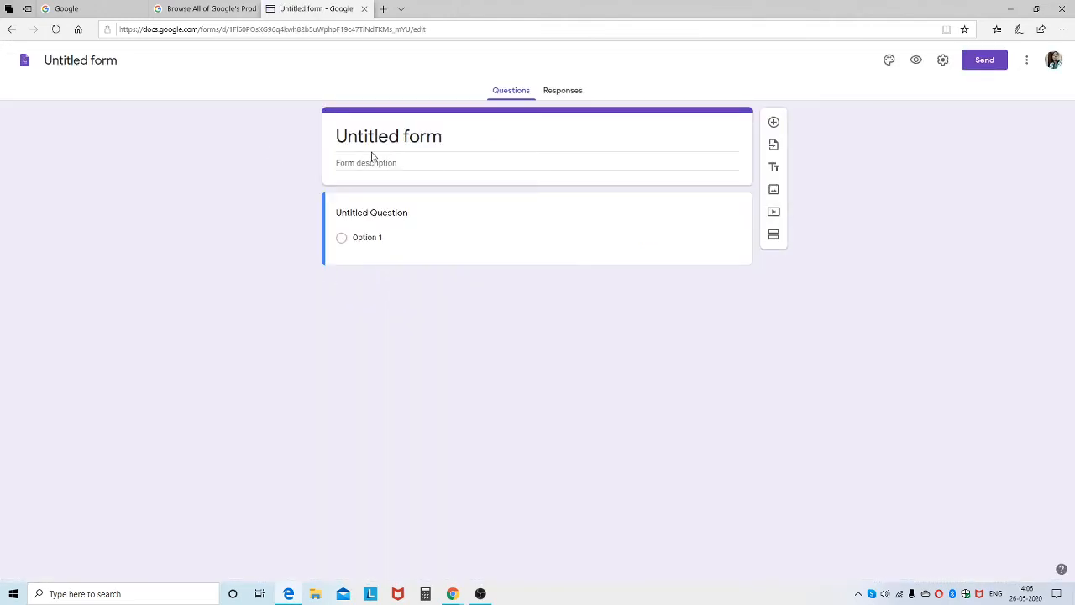
pyautogui.click(92, 61)
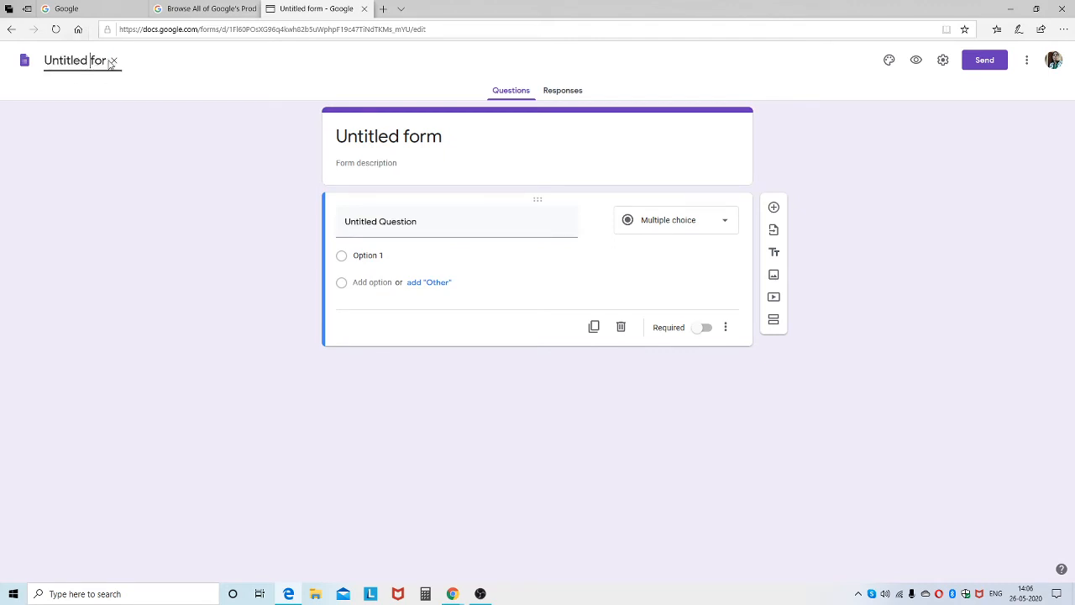
pyautogui.write('qui')
pyautogui.hotkey('ctrl', 'BackSpace')
pyautogui.hotkey('ctrl', 'BackSpace')
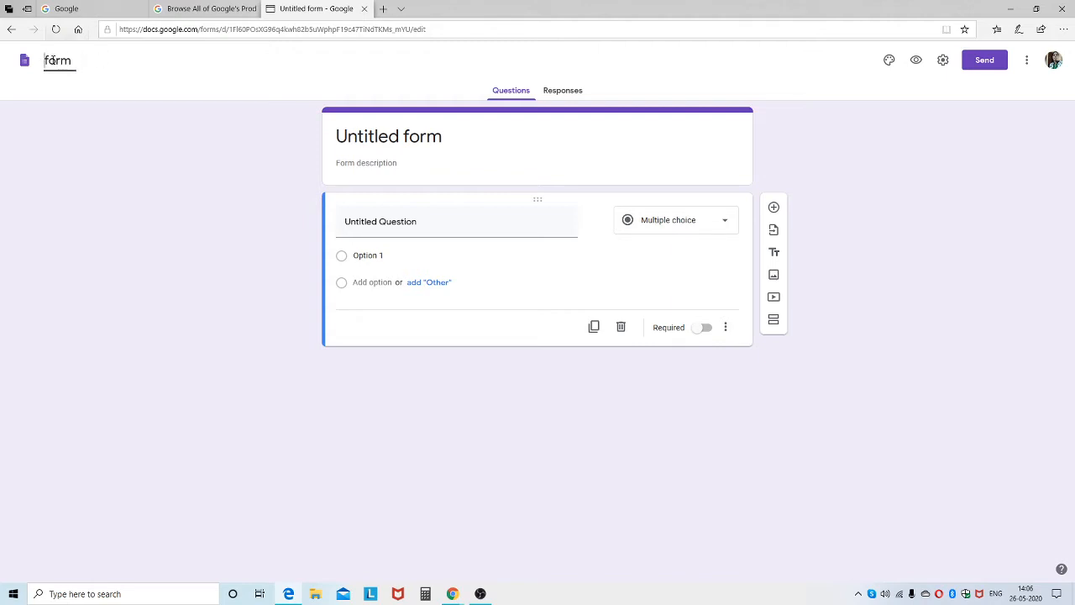
pyautogui.press('BackSpace')
pyautogui.press('BackSpace')
pyautogui.press('BackSpace')
pyautogui.press('BackSpace')
pyautogui.write('U')
# Rename the form file as "Chemistry Quiz" and apply the same name to the form's title.
pyautogui.click(56, 63)
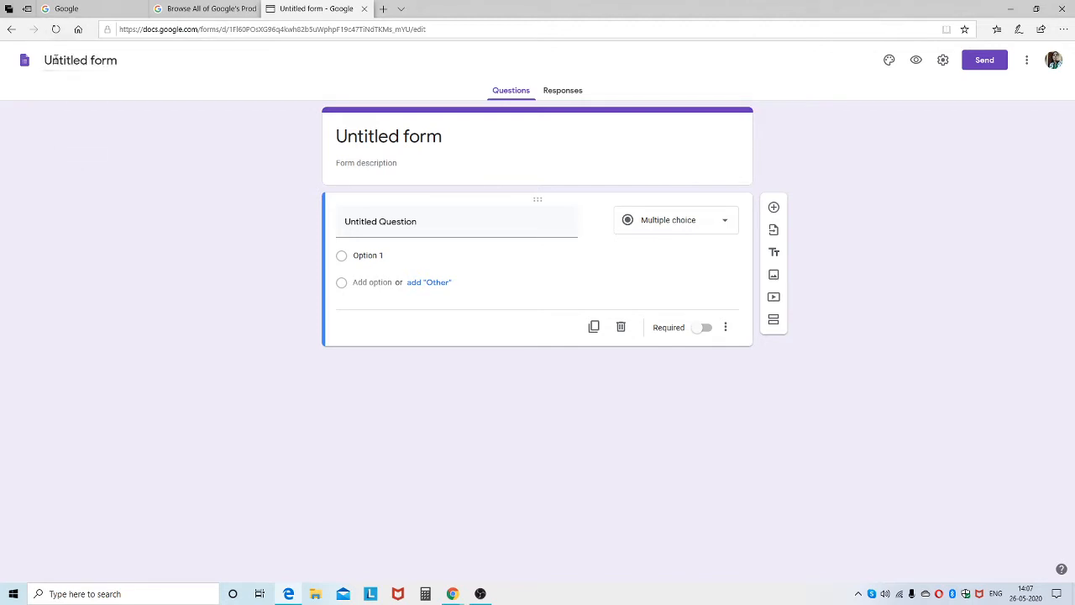
pyautogui.click(114, 62)
pyautogui.press('BackSpace')
pyautogui.write('Chem')
pyautogui.write('istry ')
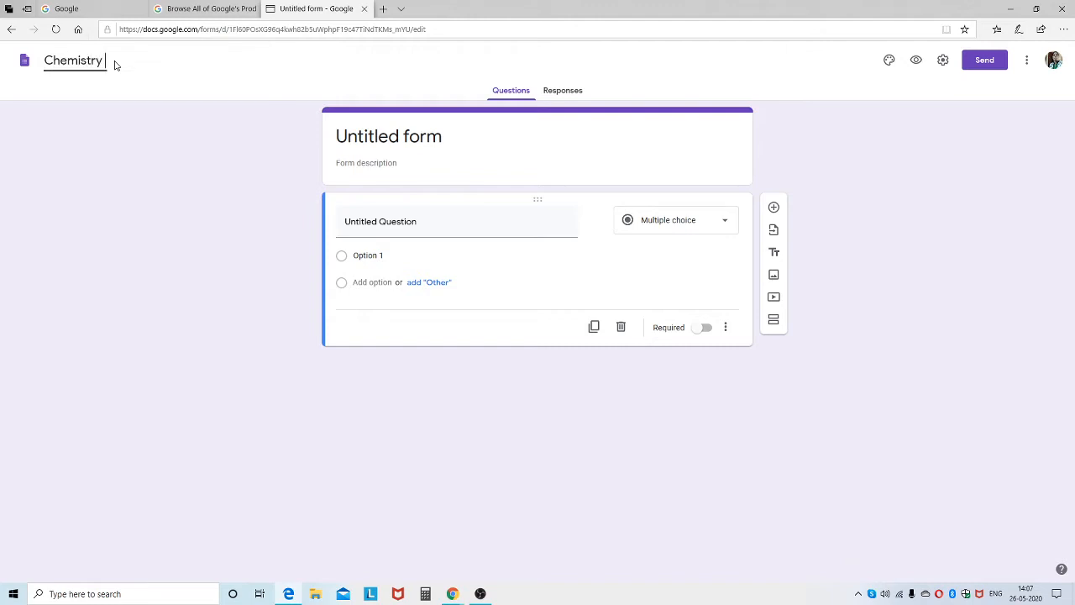
pyautogui.write('Quiz')
pyautogui.click(378, 136)
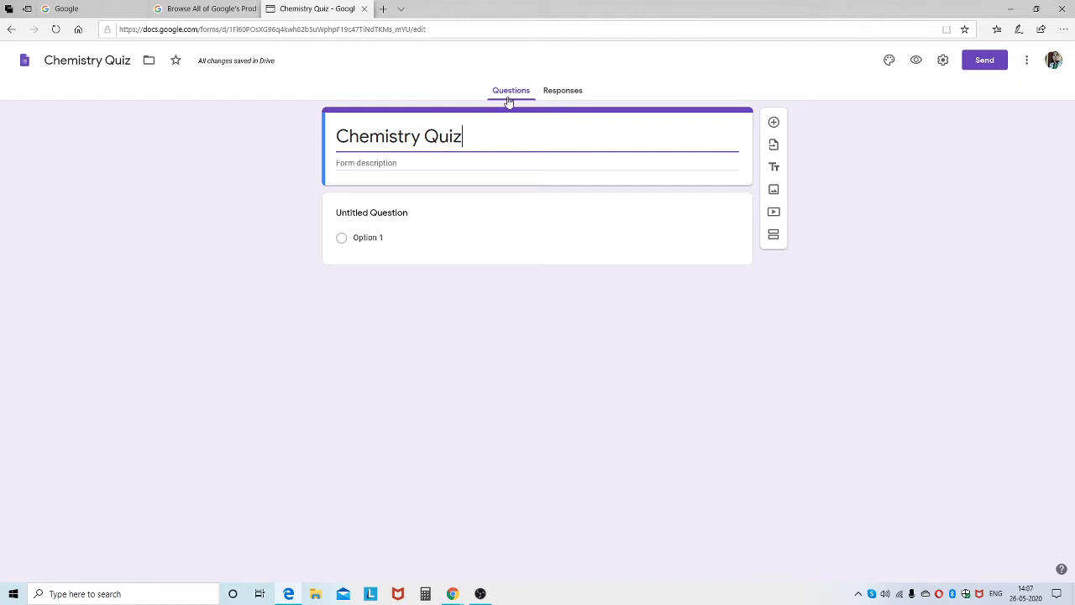
# Enter "Chapter 5 MCQ" as the form description.
pyautogui.click(358, 164)
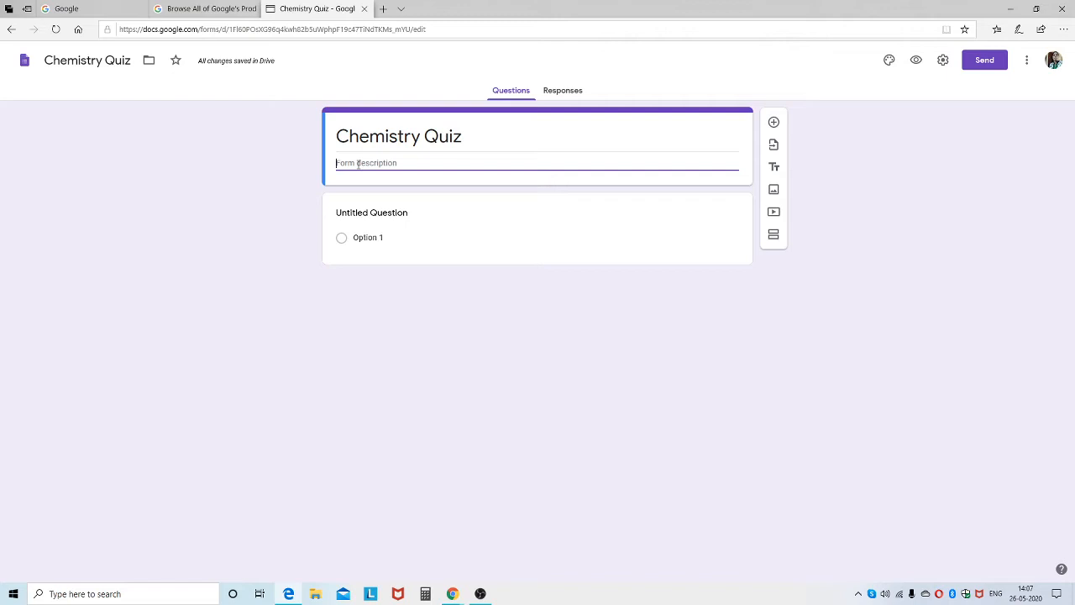
pyautogui.write('chapter 5')
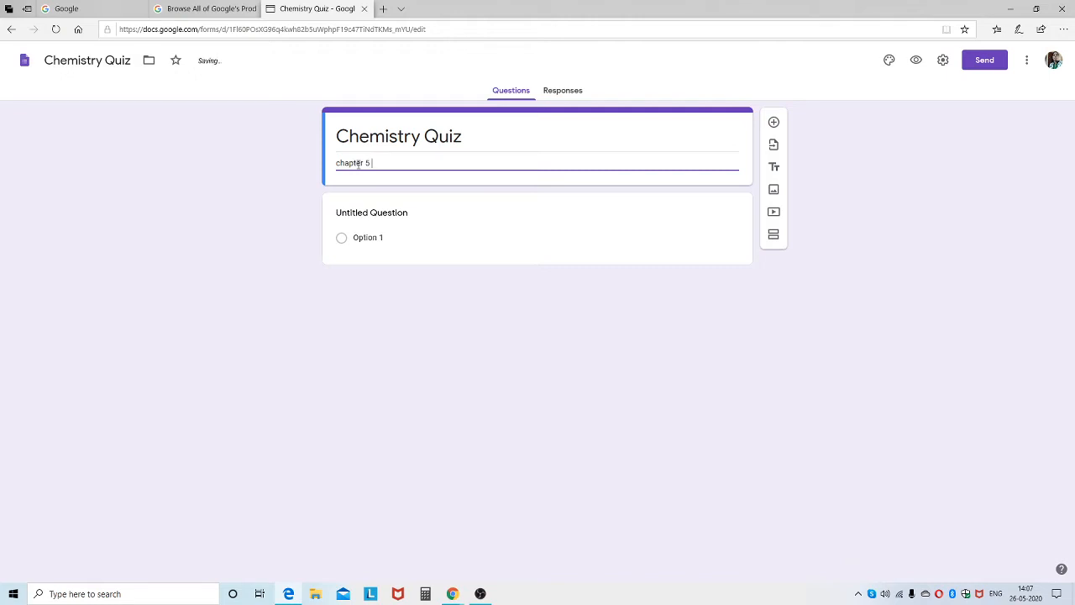
pyautogui.write(' MCQ')
pyautogui.click(339, 163)
pyautogui.press('BackSpace')
pyautogui.write('C')
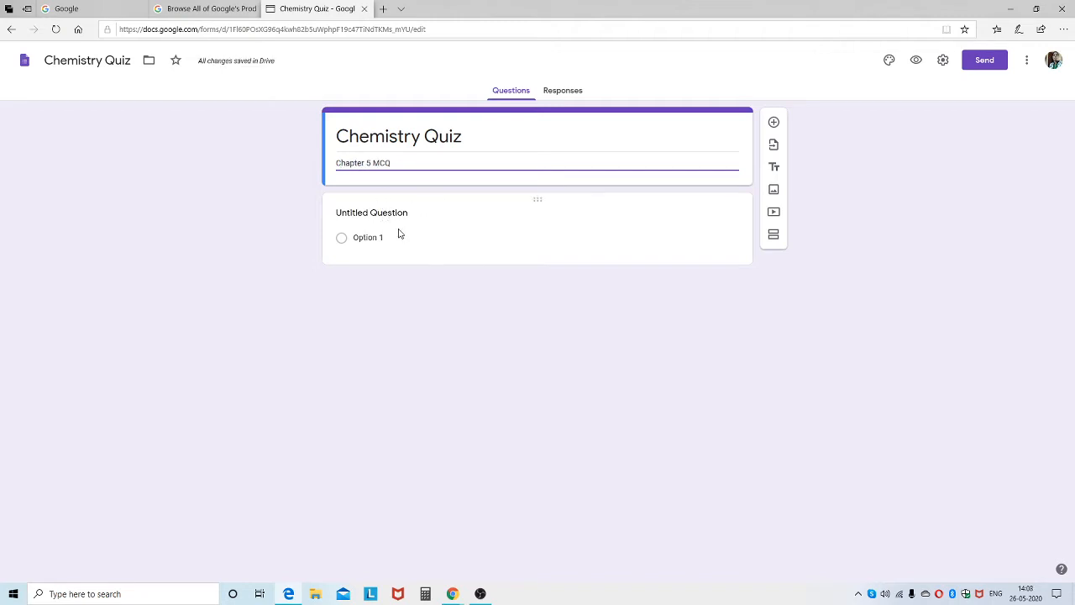
# Add a short-answer question titled "Email" and accept the suggestion to enable the email collection setting.
pyautogui.click(775, 124)
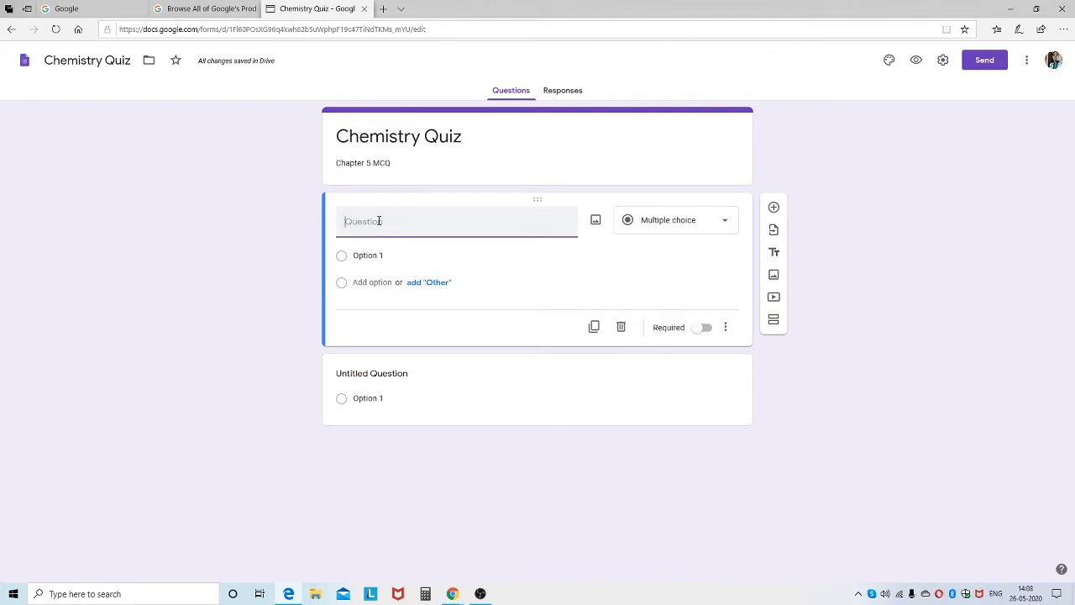
pyautogui.click(726, 227)
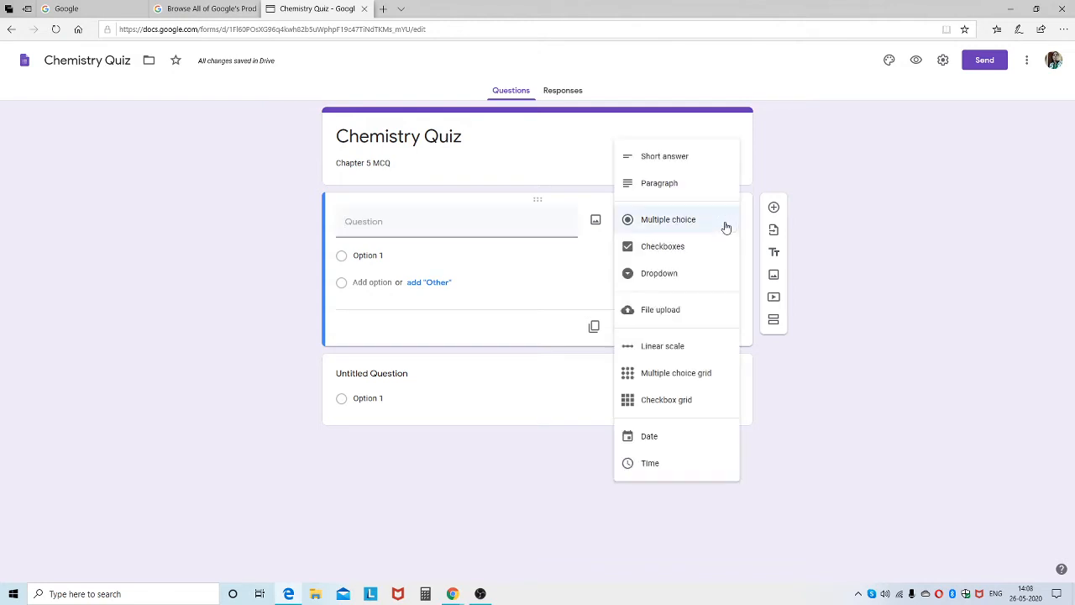
pyautogui.click(679, 159)
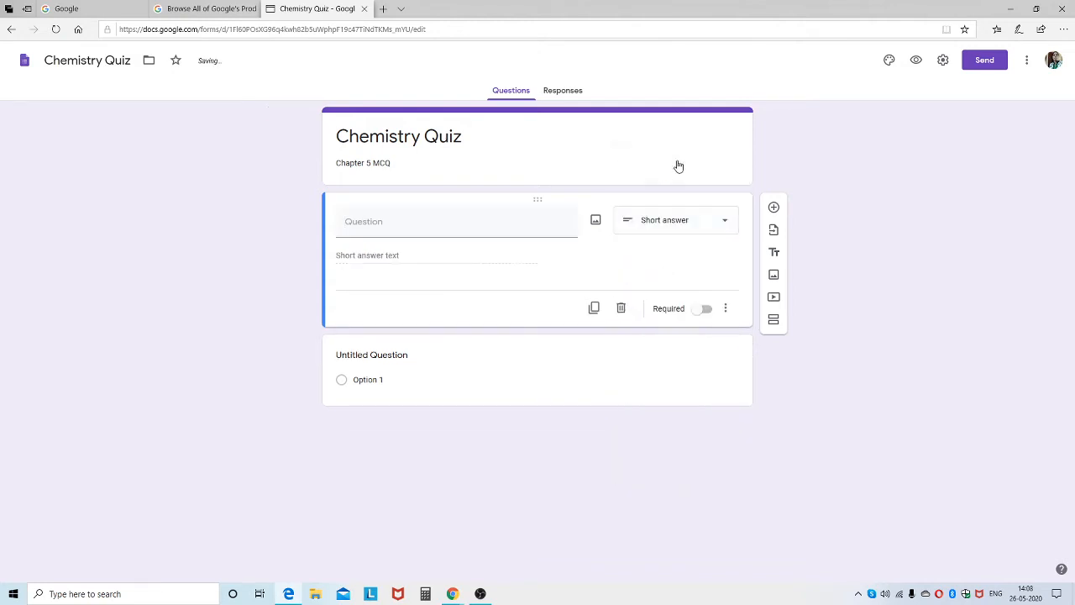
pyautogui.click(363, 226)
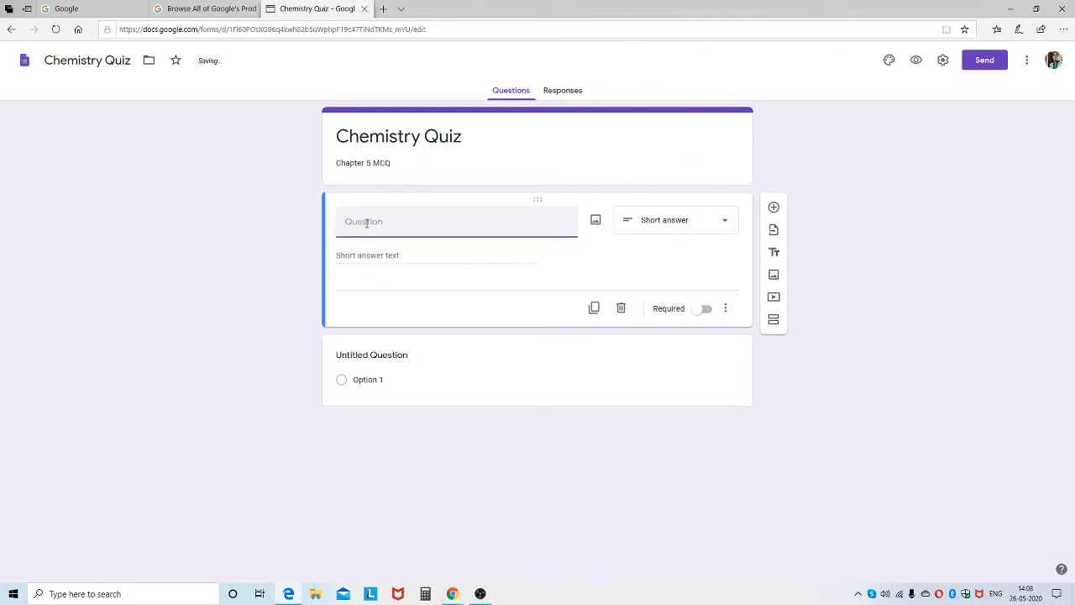
pyautogui.write('ei')
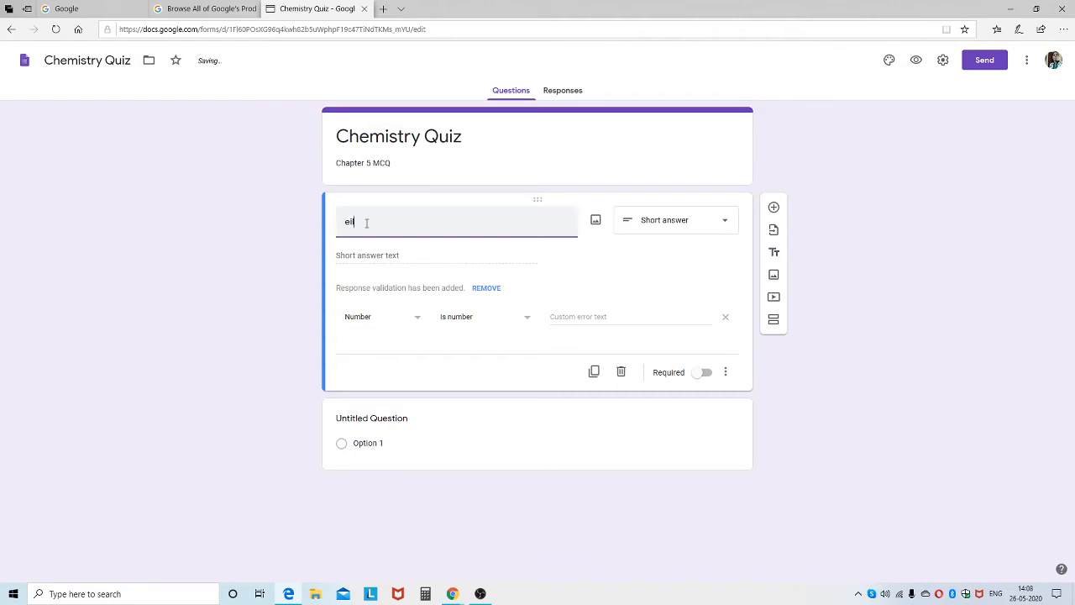
pyautogui.press('BackSpace')
pyautogui.press('BackSpace')
pyautogui.write('Email')
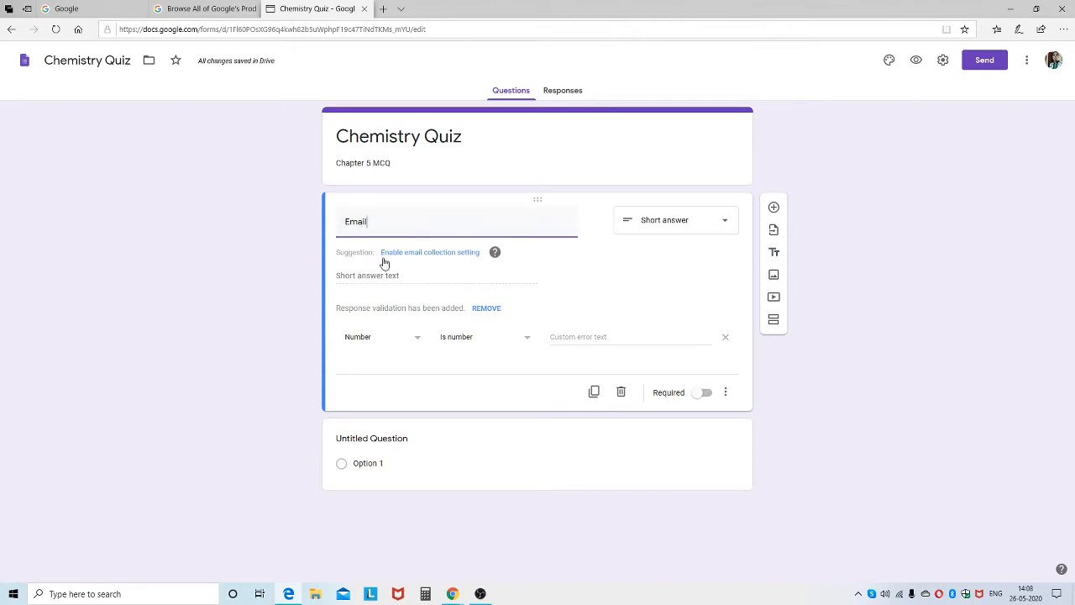
pyautogui.click(426, 253)
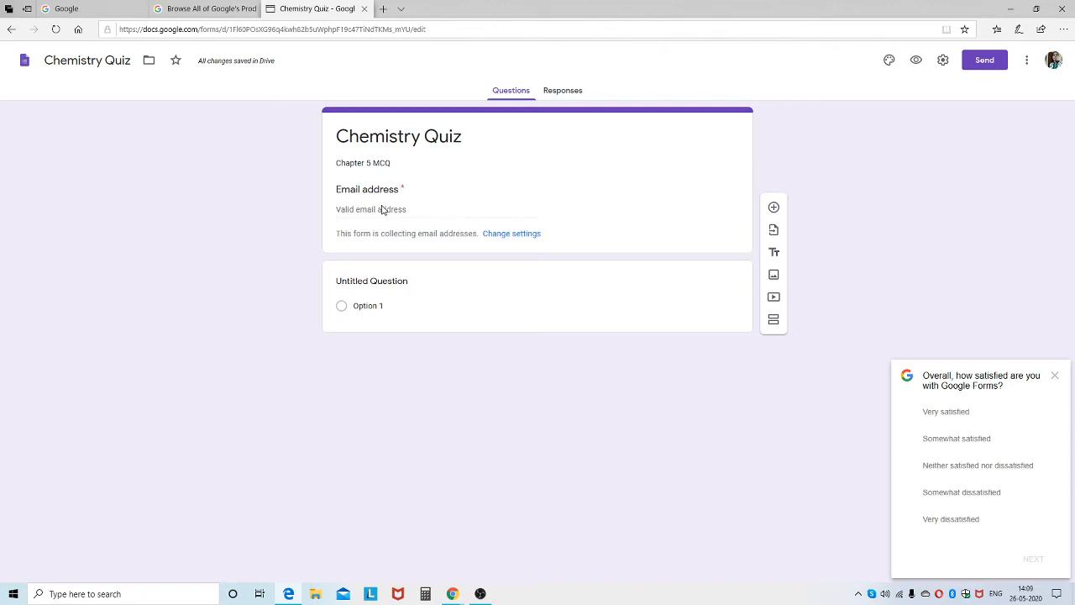
# Add a short-answer question titled "Name of the student" below the email address section.
pyautogui.click(774, 210)
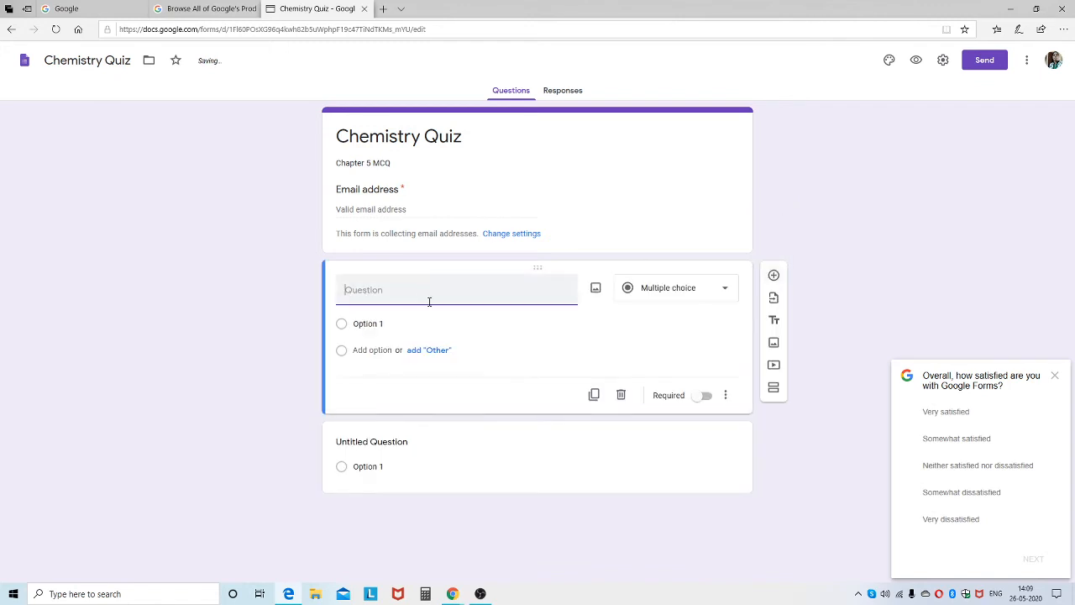
pyautogui.click(724, 292)
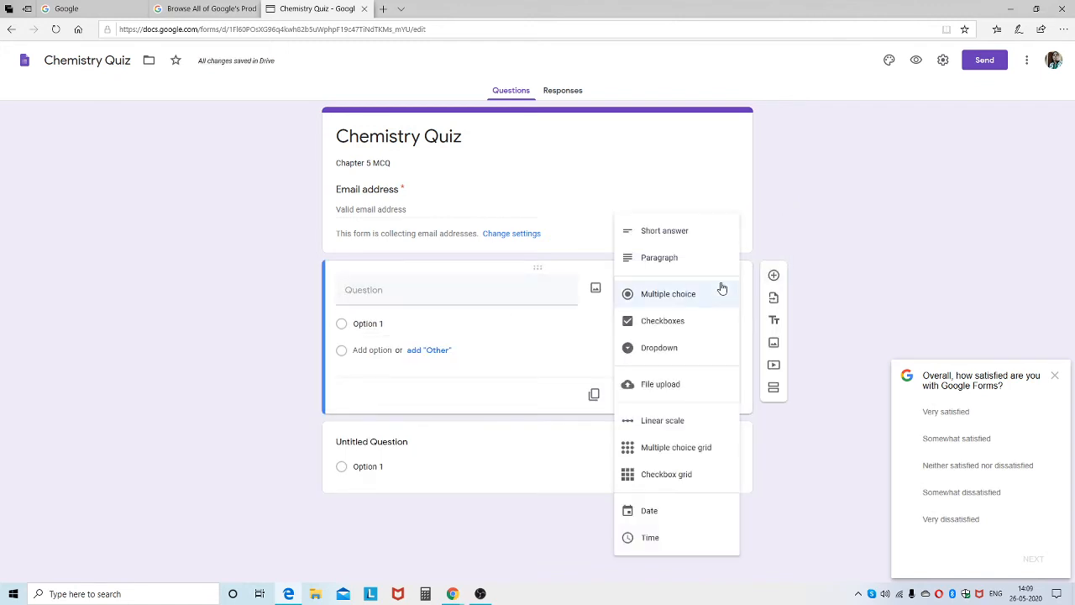
pyautogui.click(697, 235)
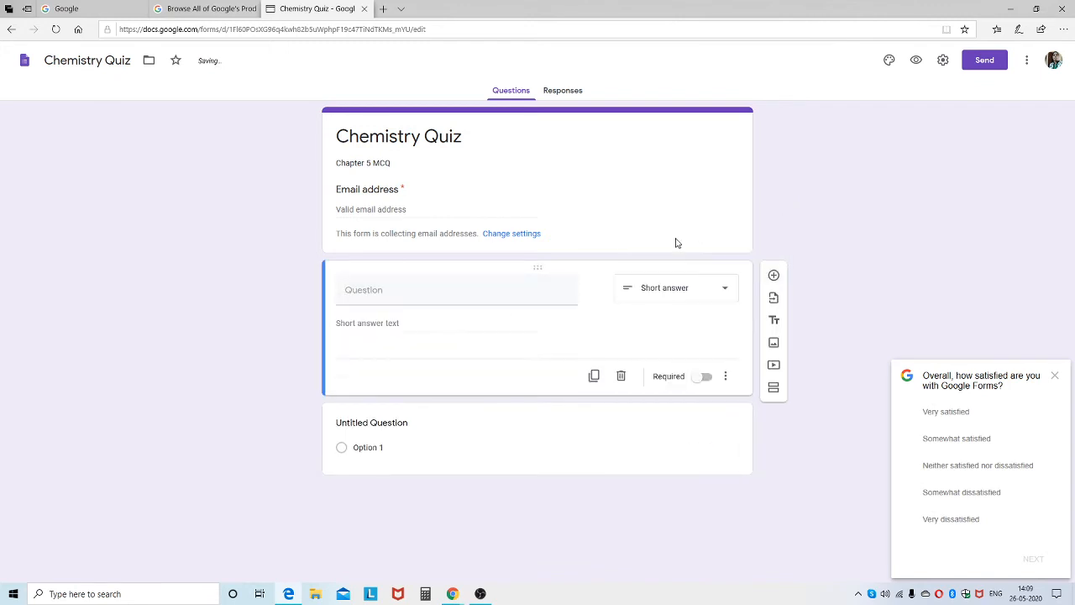
pyautogui.click(366, 290)
pyautogui.write('M')
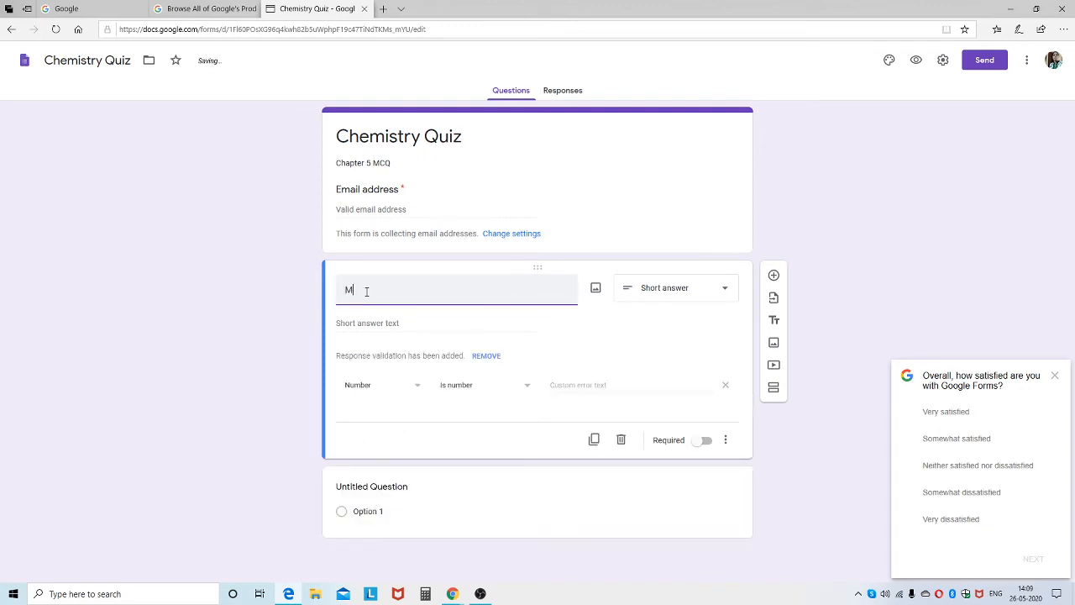
pyautogui.press('BackSpace')
pyautogui.write('name of the')
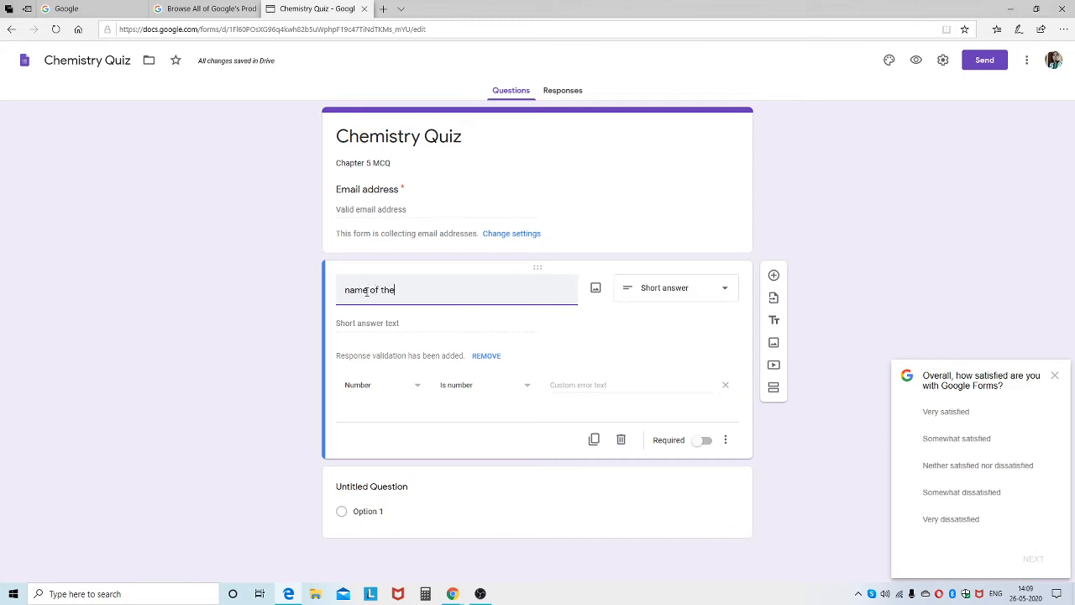
pyautogui.write(' student')
pyautogui.moveTo(351, 290); pyautogui.dragTo(345, 290)
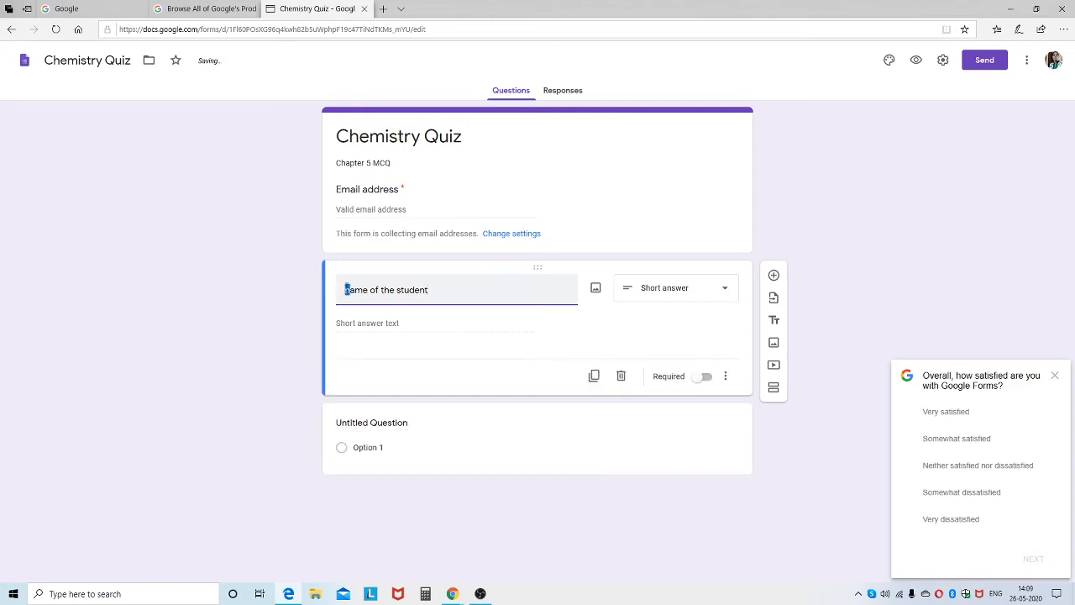
pyautogui.write('N')
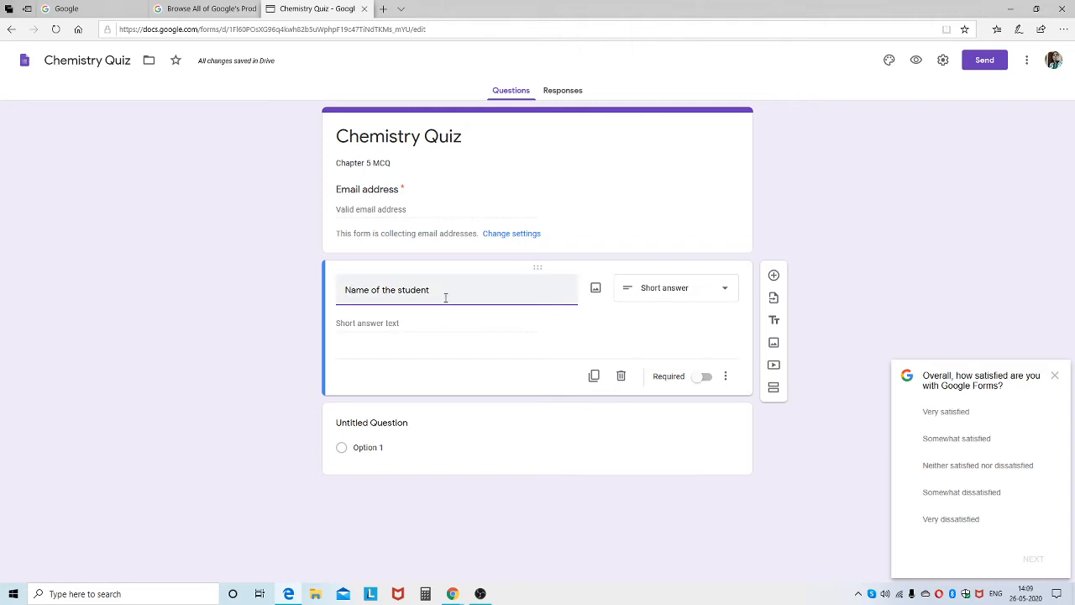
# Make the "Name of the student" question required.
pyautogui.click(715, 378)
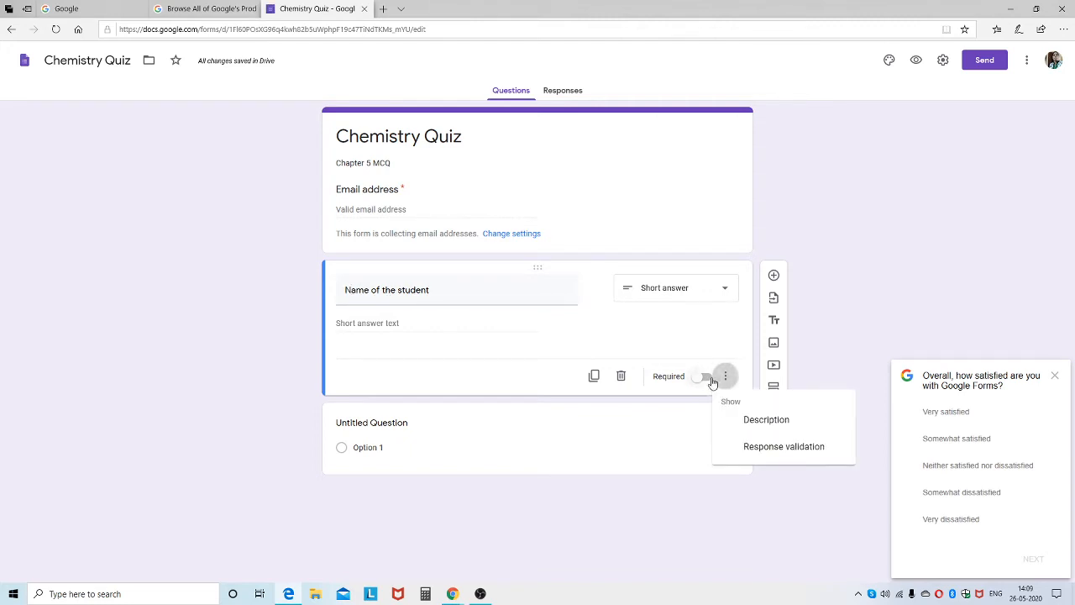
pyautogui.click(711, 380)
pyautogui.click(699, 380)
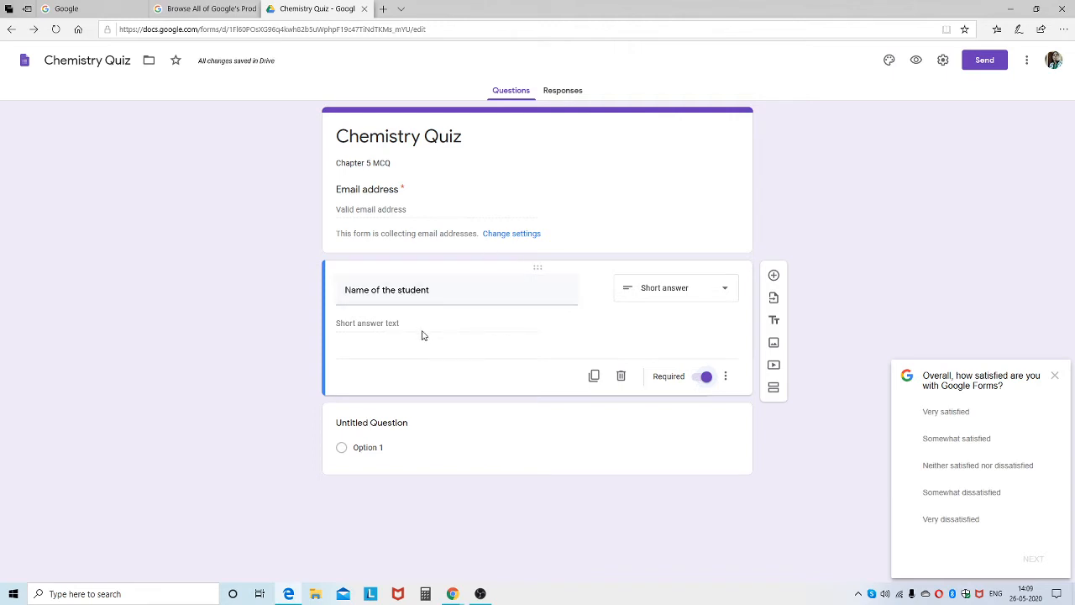
# Add a short-answer question titled "Class" below the student name question.
pyautogui.click(774, 278)
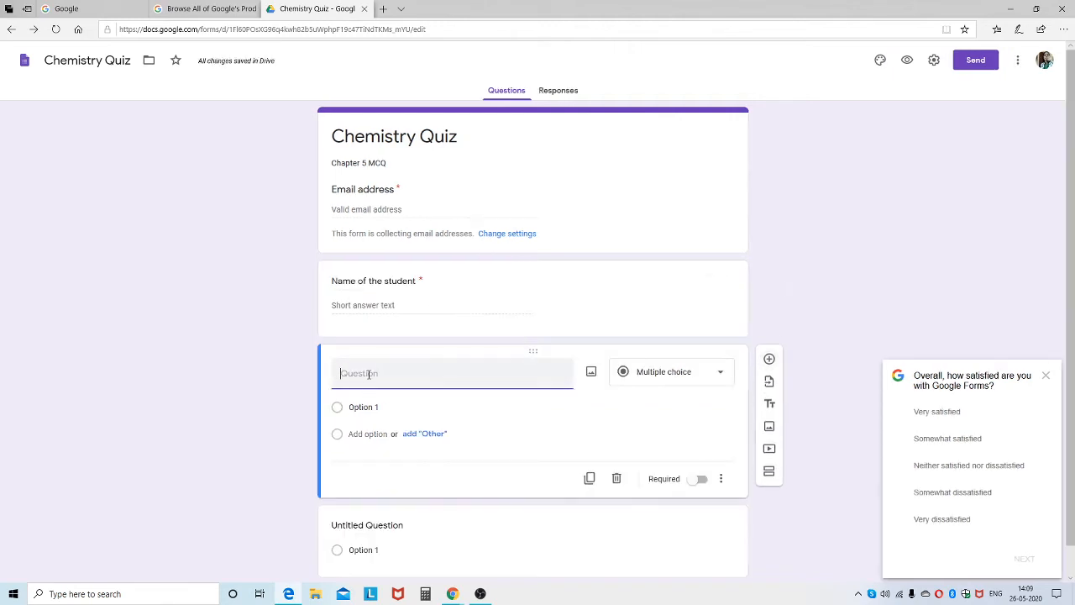
pyautogui.write('Class')
pyautogui.click(724, 378)
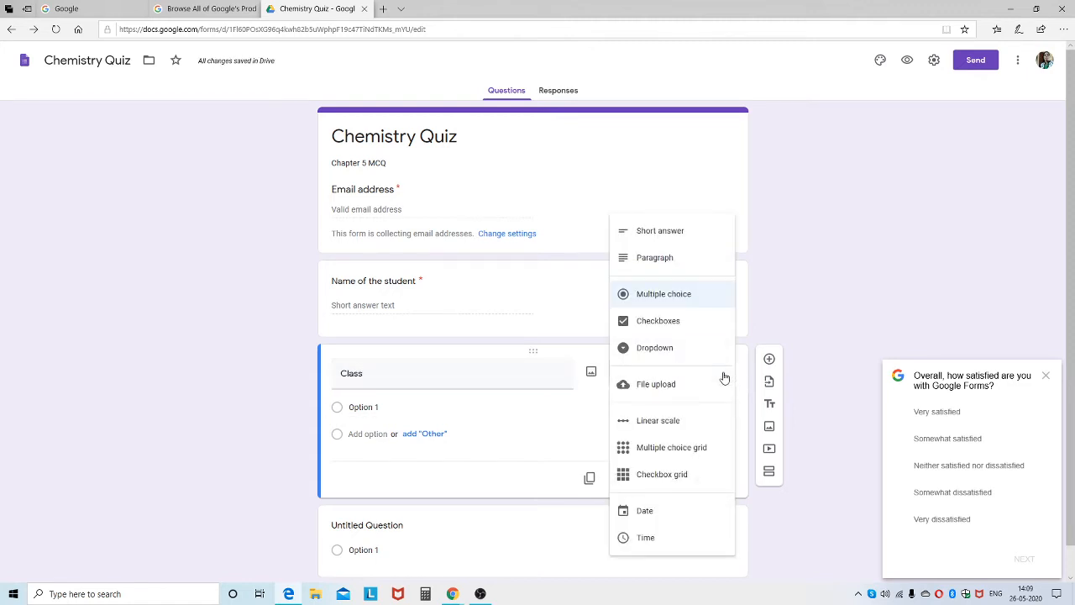
pyautogui.click(674, 235)
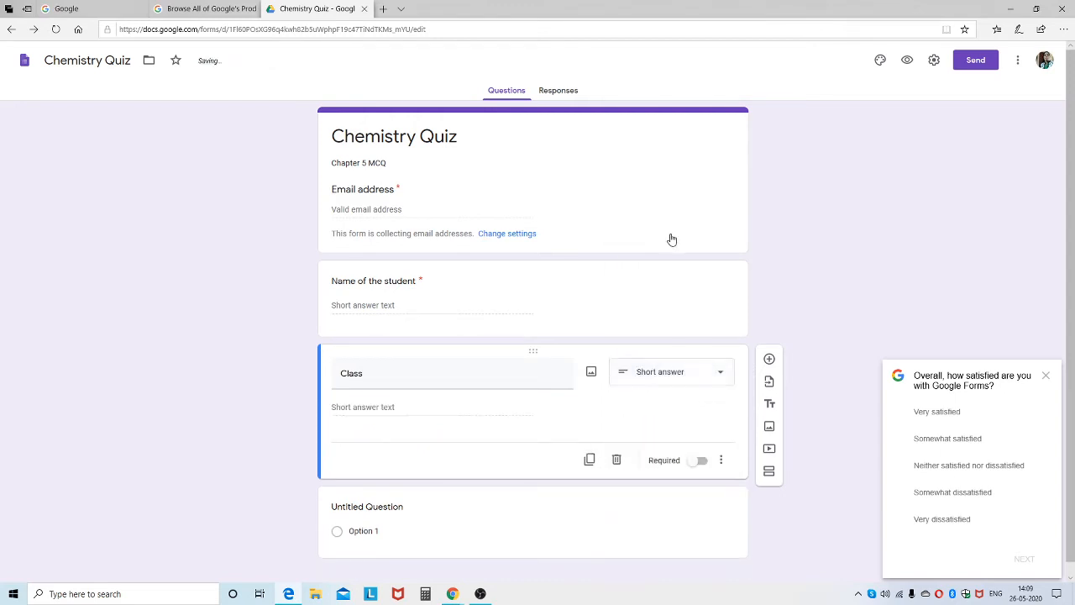
# Extend the "Class" question's title to "Class/Division" and make the question required.
pyautogui.doubleClick(380, 375)
pyautogui.click(381, 375)
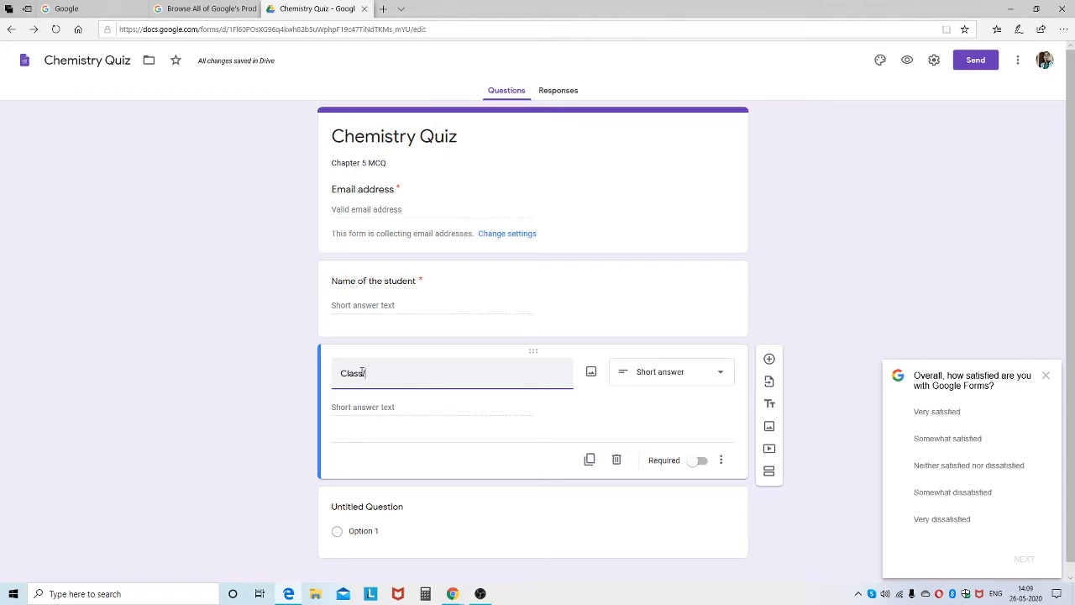
pyautogui.write('Division')
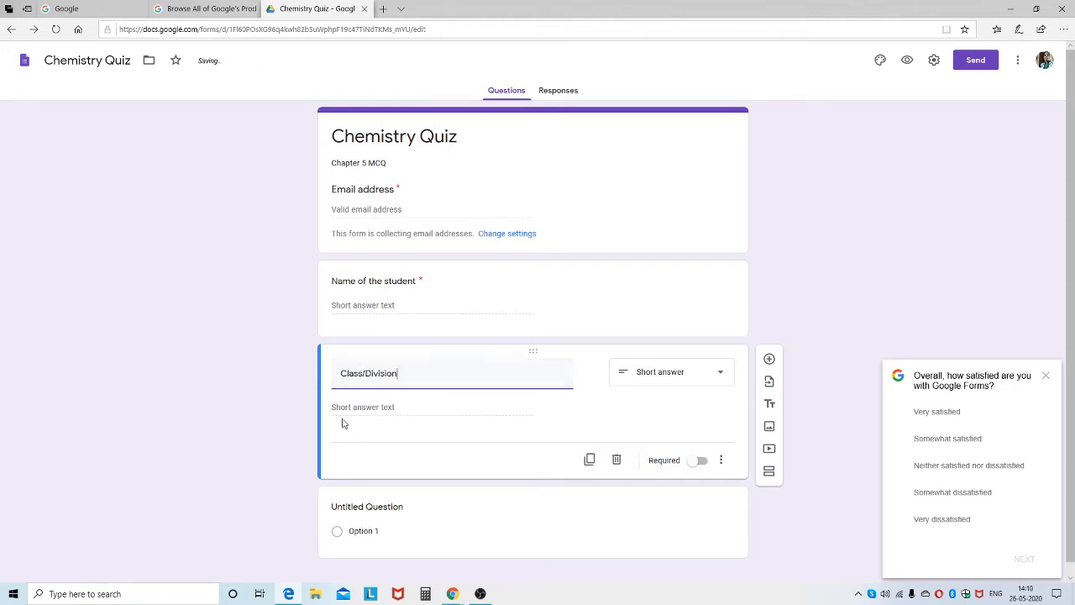
pyautogui.click(702, 462)
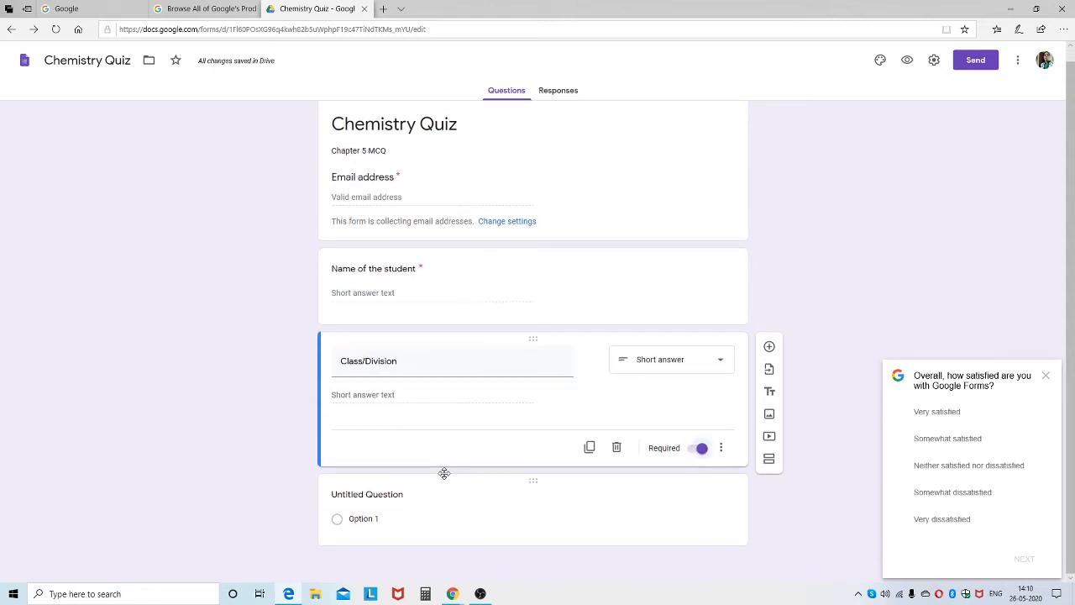
# Add a multiple-choice question titled "The valency of carbon is" with 3 as its first answer option.
pyautogui.click(770, 347)
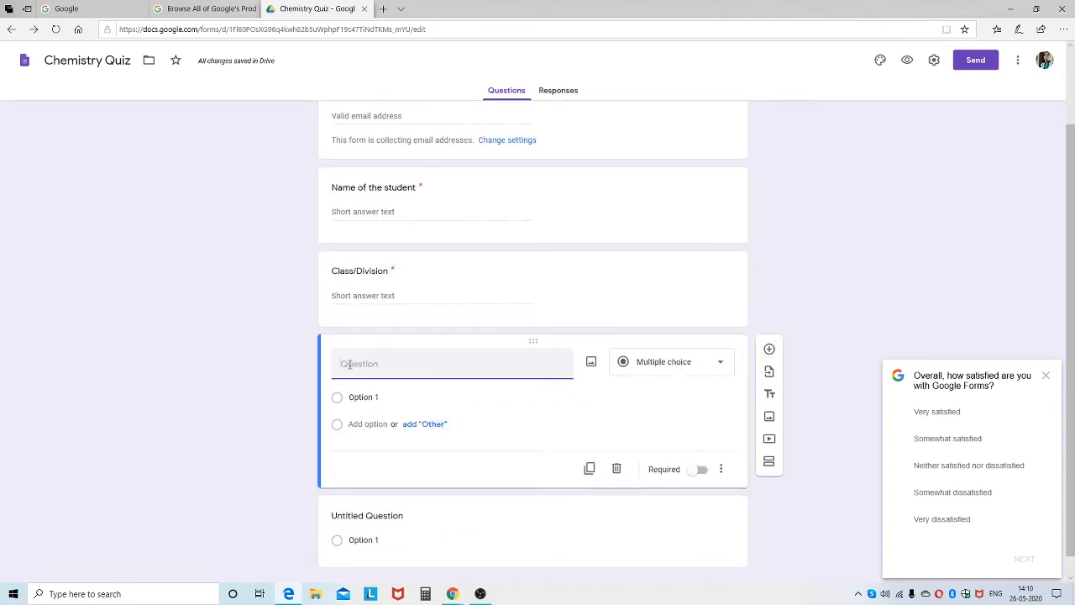
pyautogui.write('The valency of carbon is')
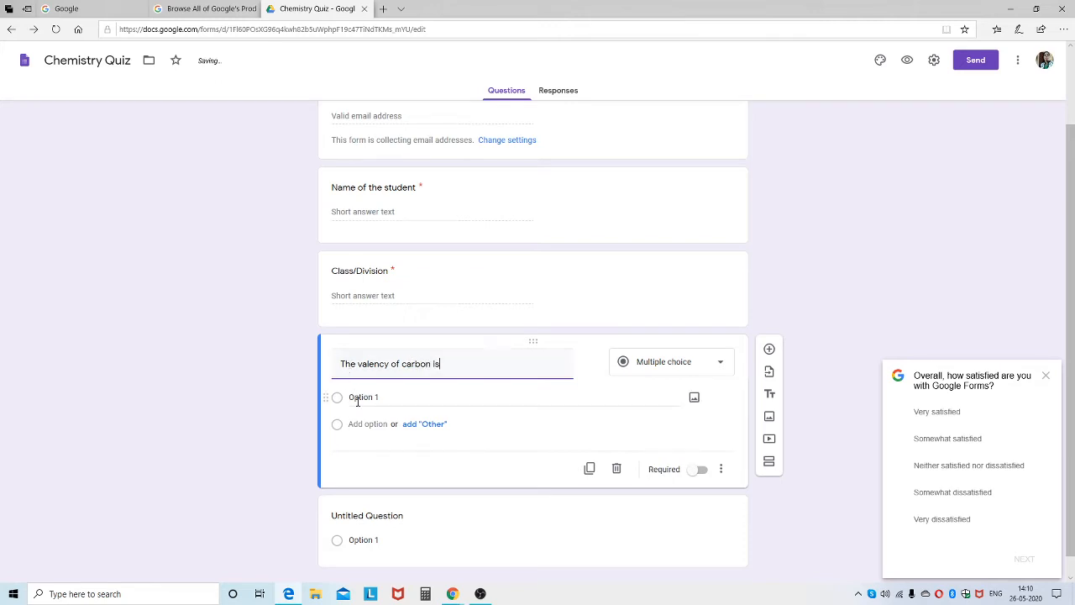
pyautogui.click(359, 402)
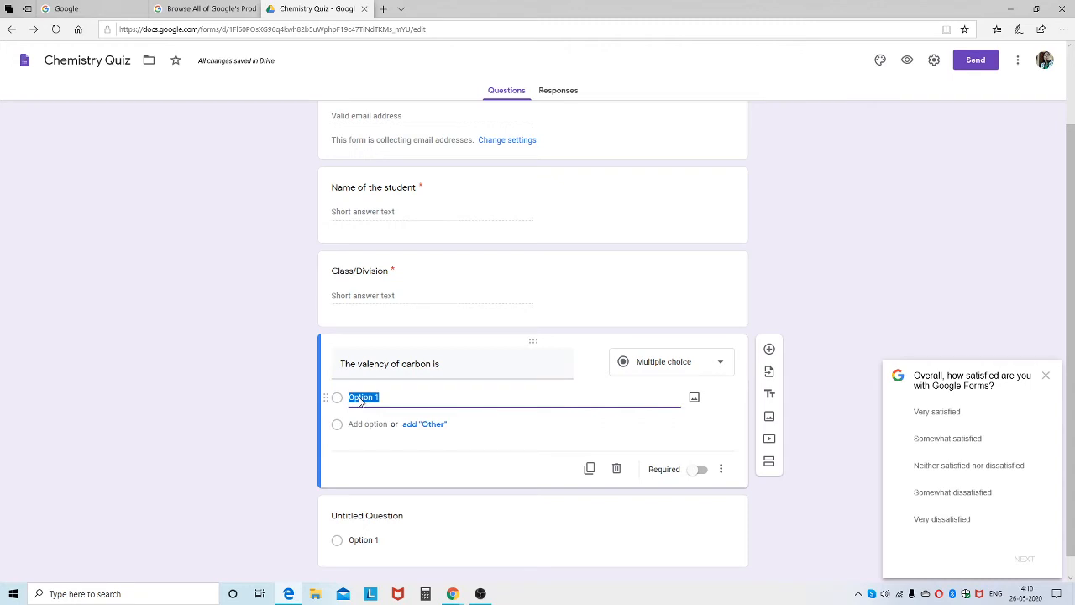
pyautogui.write('4')
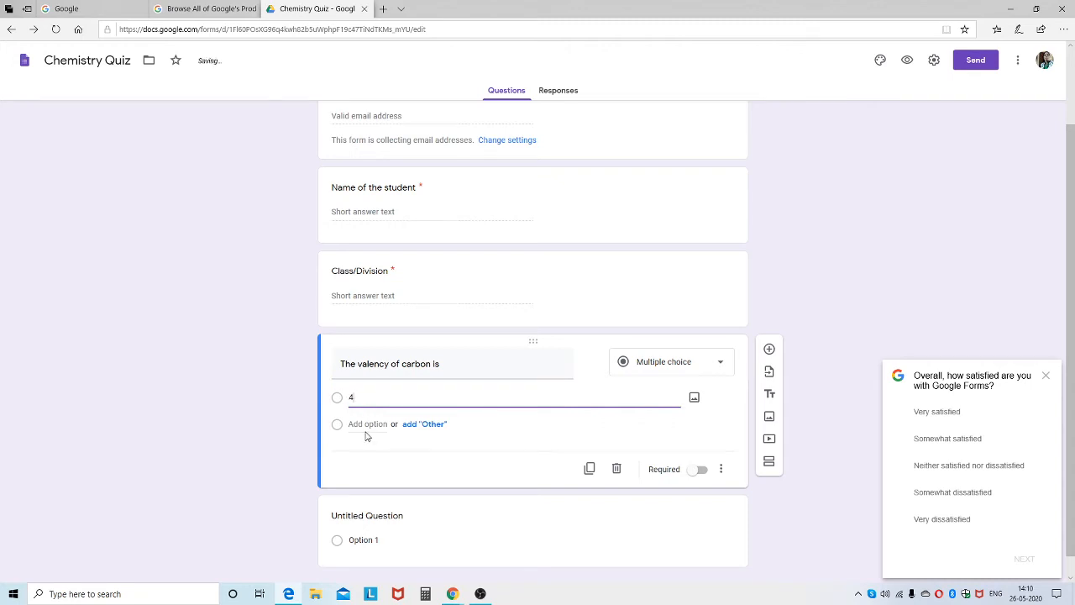
pyautogui.click(367, 430)
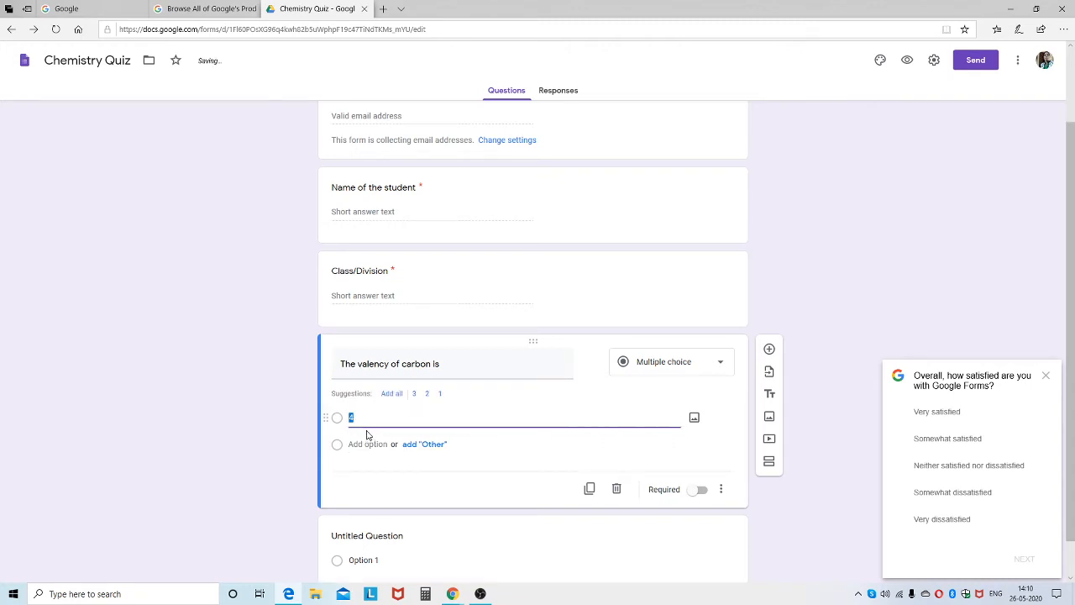
pyautogui.write('3')
# Add 2, 1 and a fourth answer option to the carbon valency question, and make it required.
pyautogui.click(367, 444)
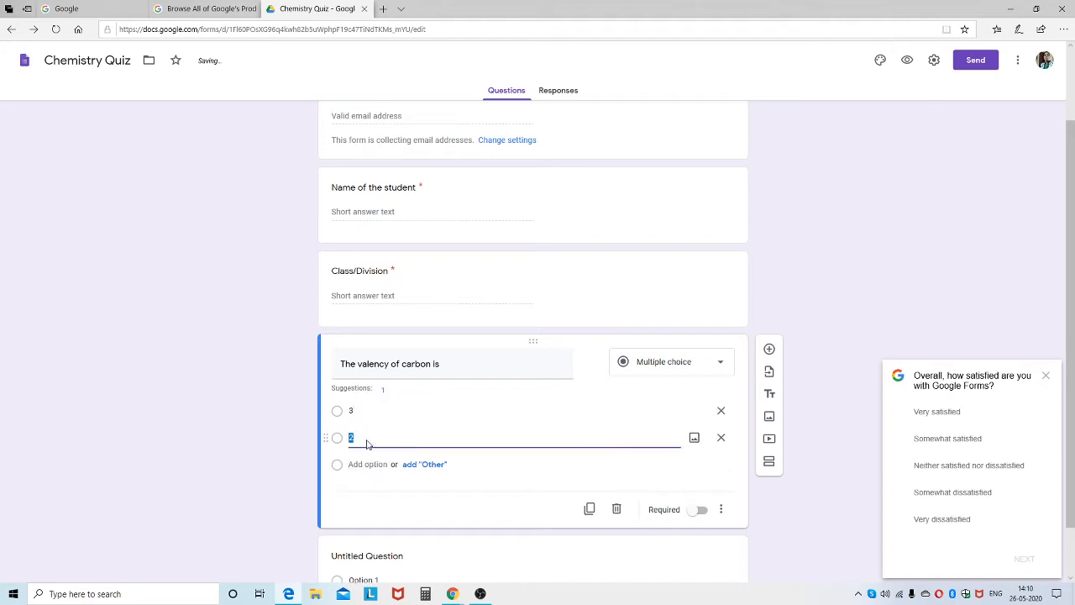
pyautogui.write('4')
pyautogui.write('2')
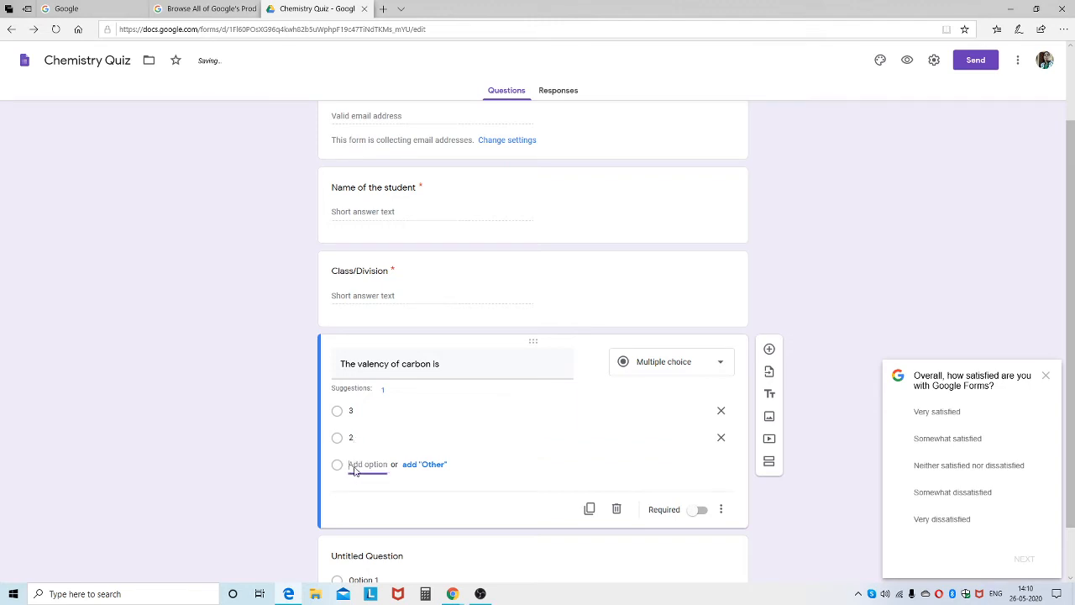
pyautogui.click(353, 464)
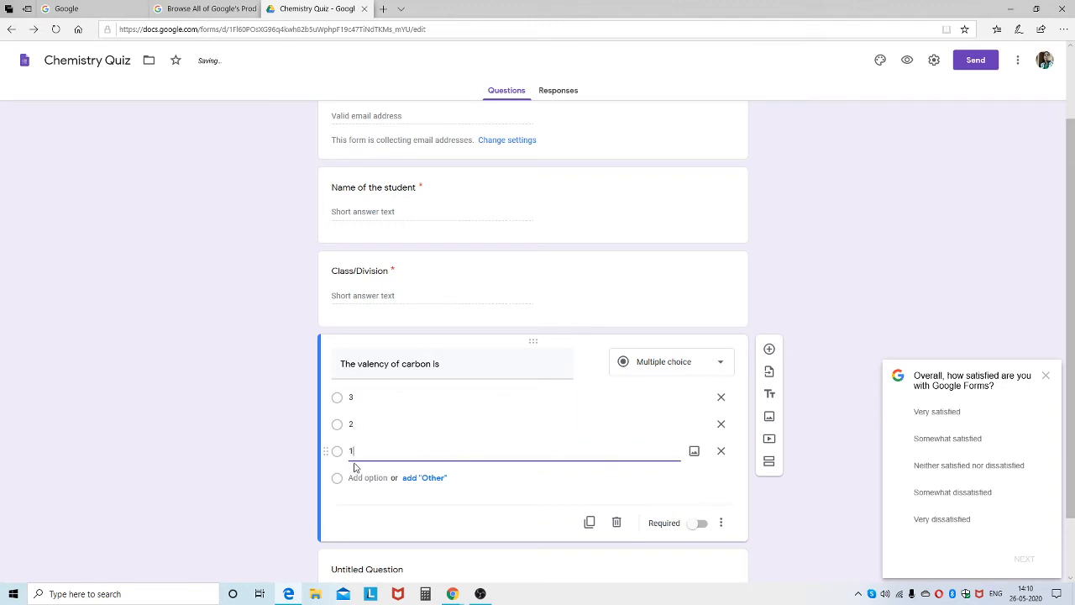
pyautogui.click(355, 477)
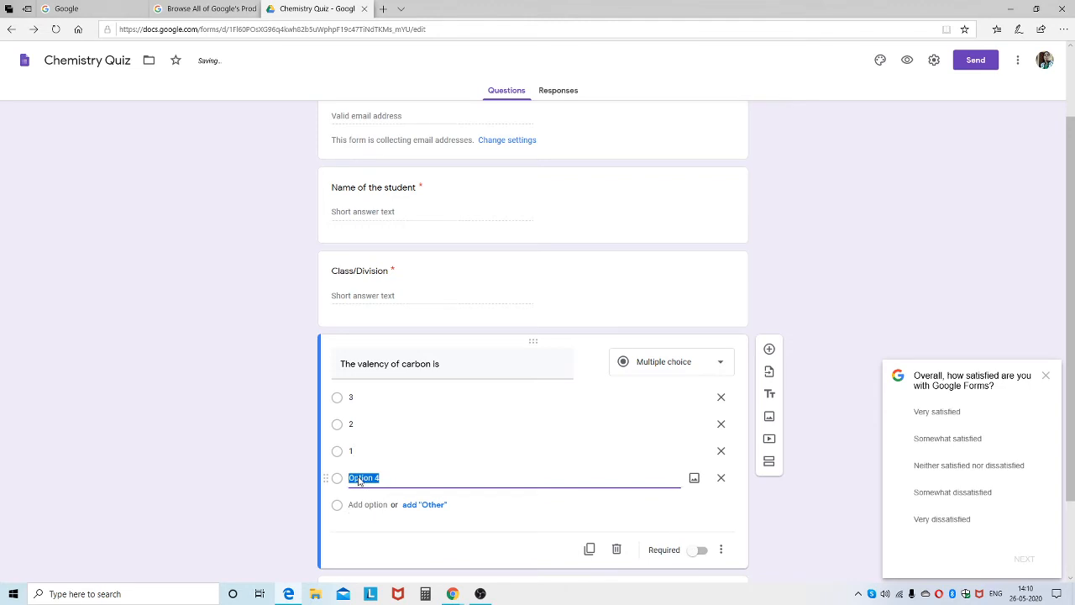
pyautogui.write('2')
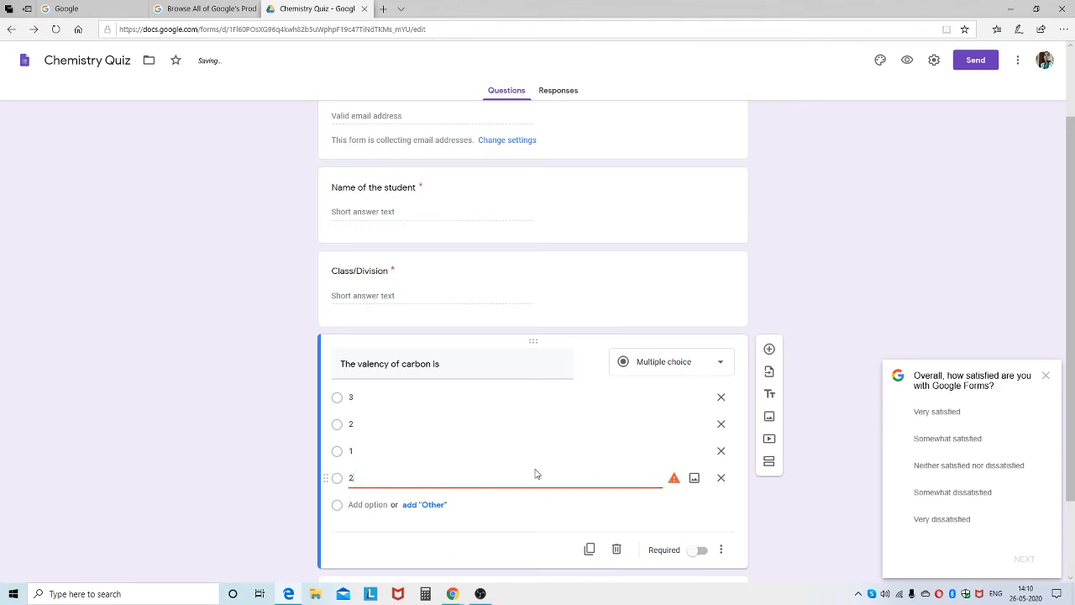
pyautogui.scroll(-1, 536, 474)
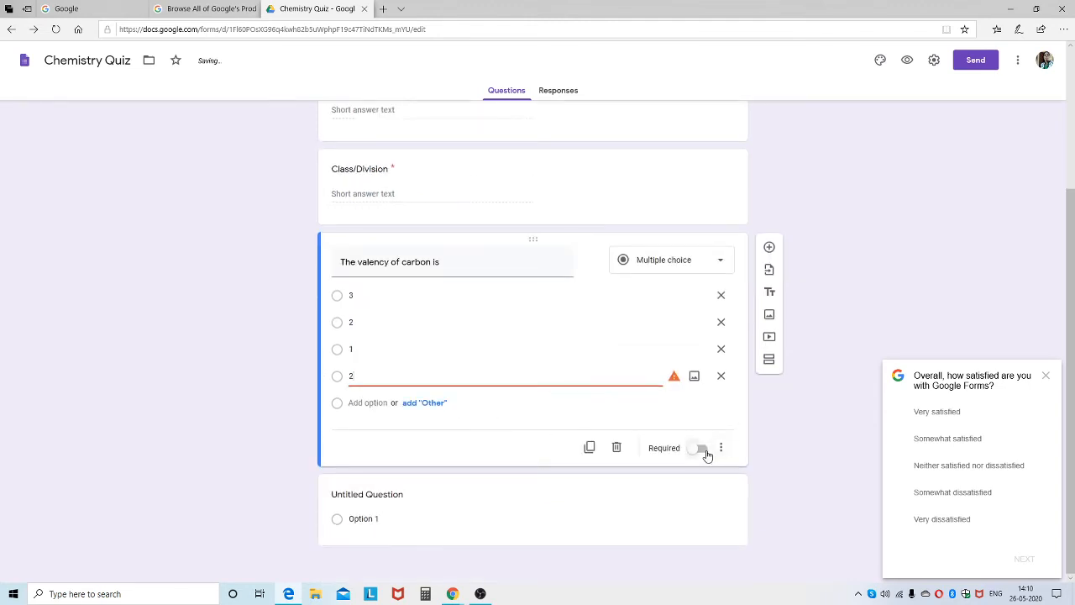
pyautogui.click(702, 449)
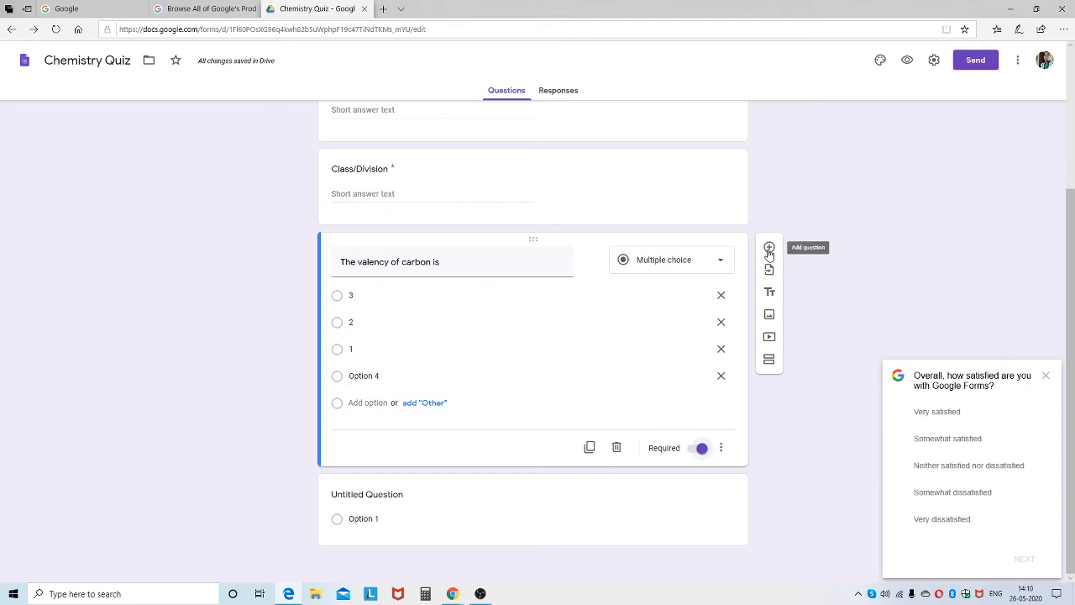
# Add a multiple-choice question titled "The structure of carbondioxide is" below the valency question.
pyautogui.click(769, 249)
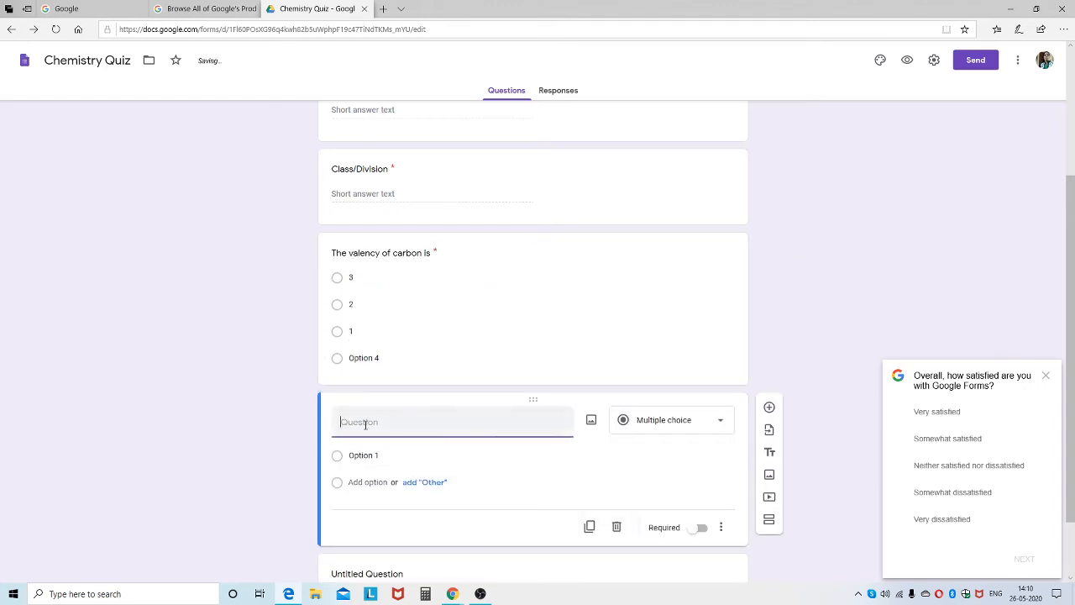
pyautogui.write('The st')
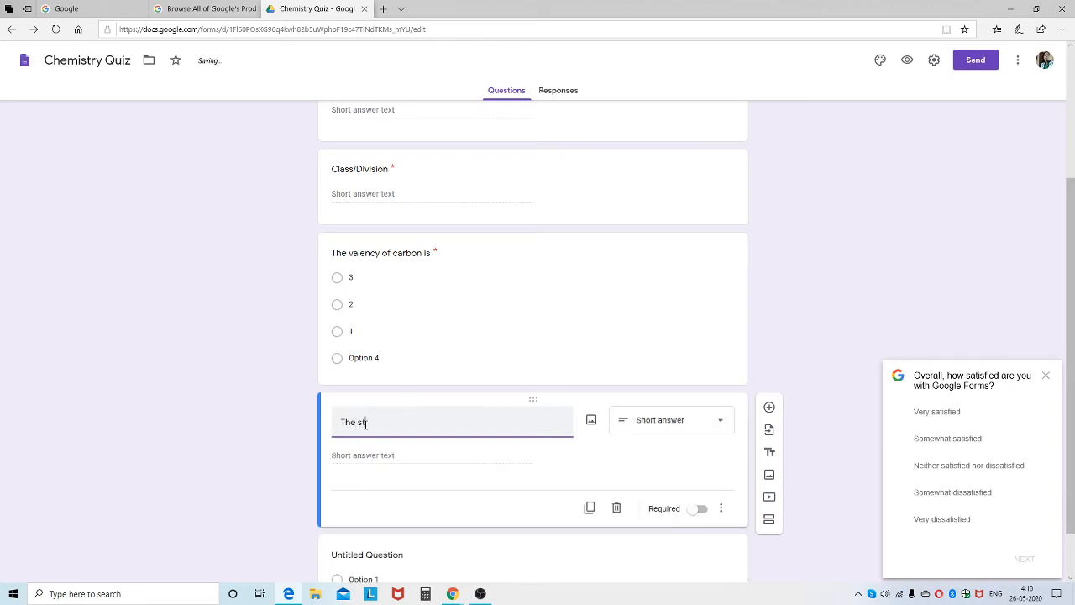
pyautogui.write('ructure of carbono')
pyautogui.write('i oxide')
pyautogui.click(445, 423)
pyautogui.press('BackSpace')
pyautogui.click(470, 422)
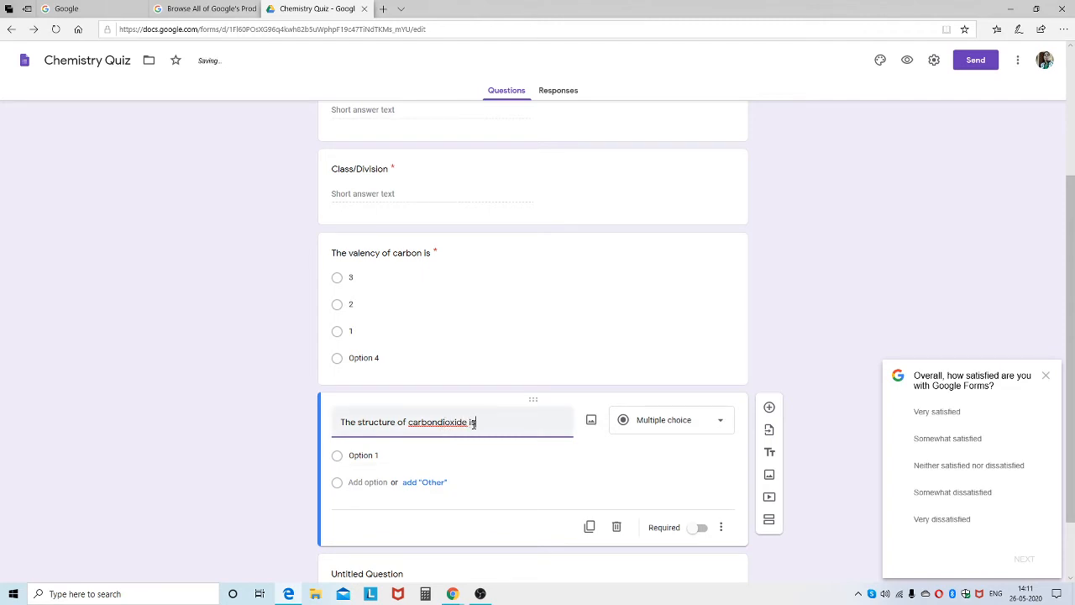
# Enter the answer options "Linear", "triangular", "square" and "none" for the carbondioxide structure question.
pyautogui.click(363, 459)
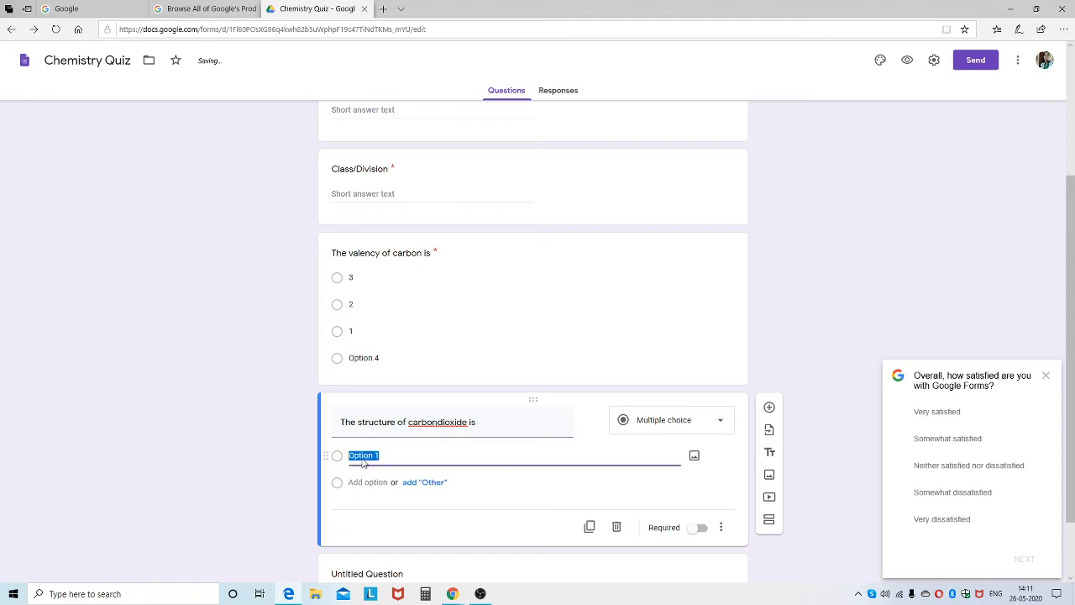
pyautogui.write('Linear')
pyautogui.click(360, 483)
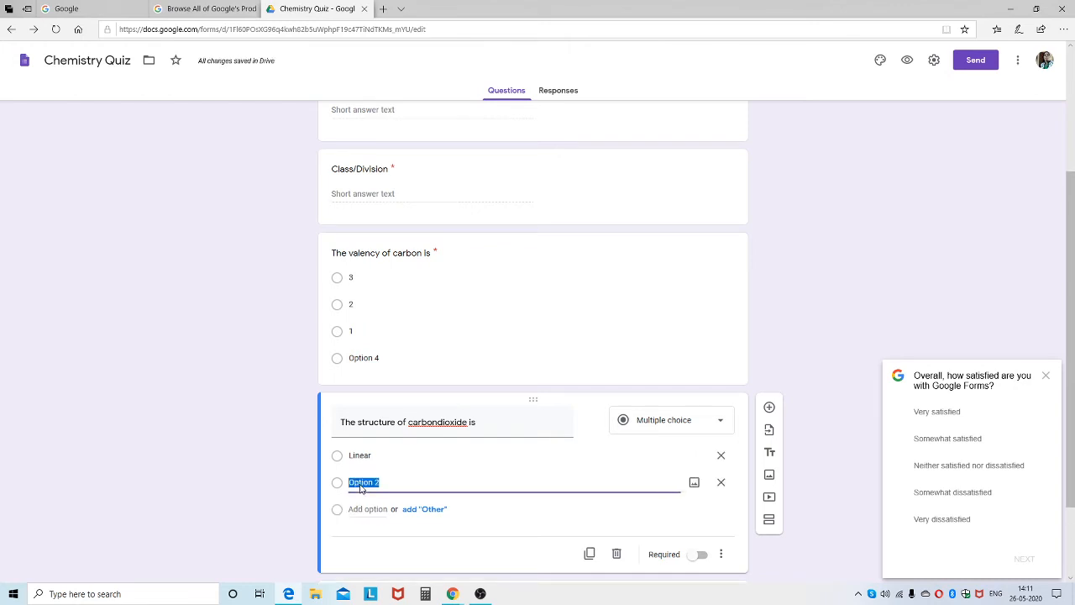
pyautogui.write('t')
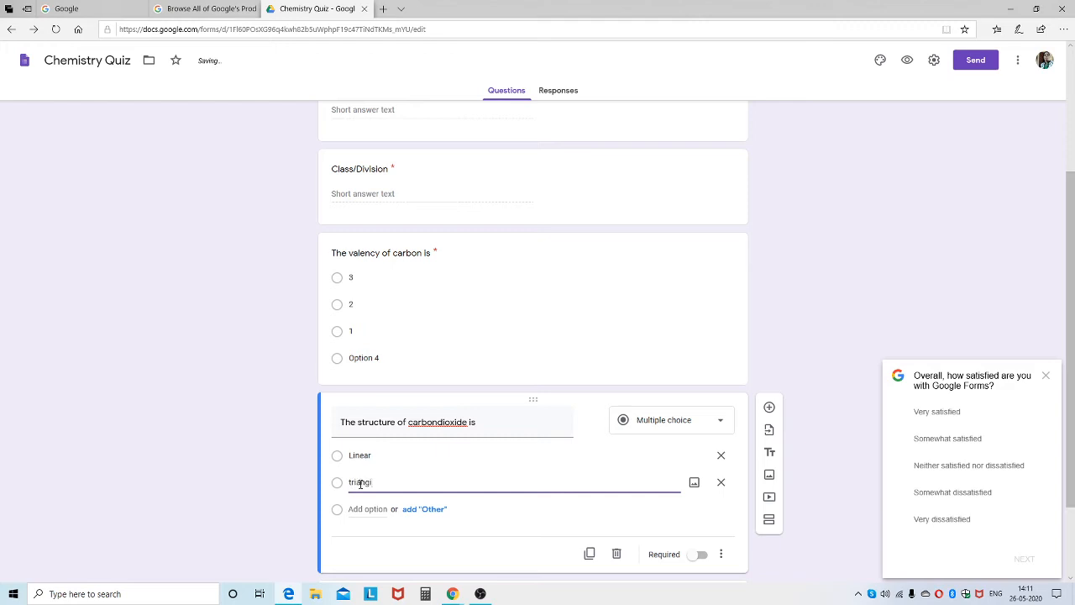
pyautogui.write('riangular')
pyautogui.click(366, 509)
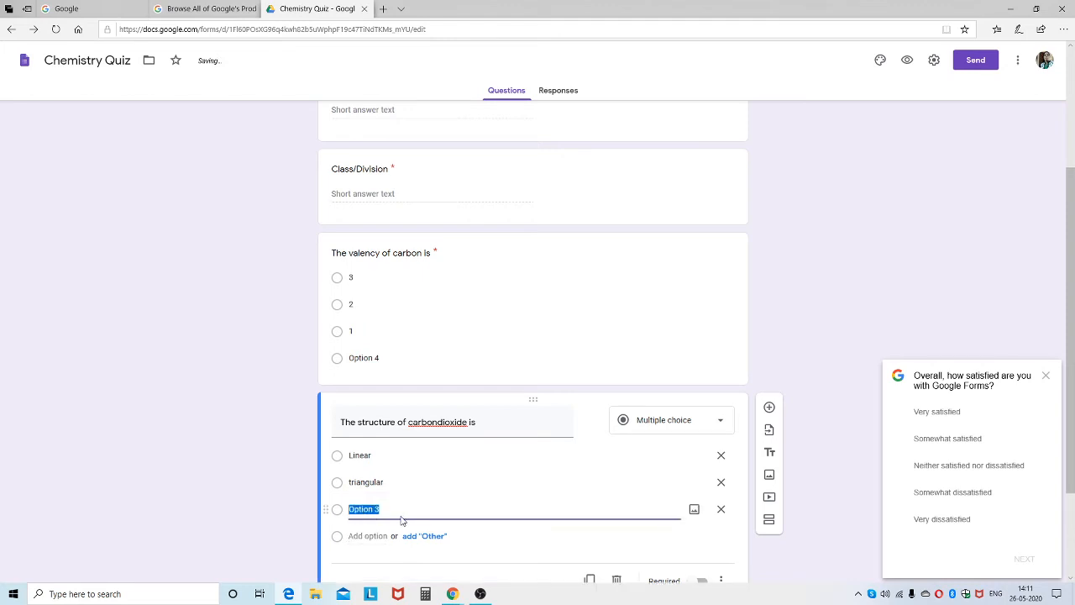
pyautogui.write('square')
pyautogui.click(367, 536)
pyautogui.write('non')
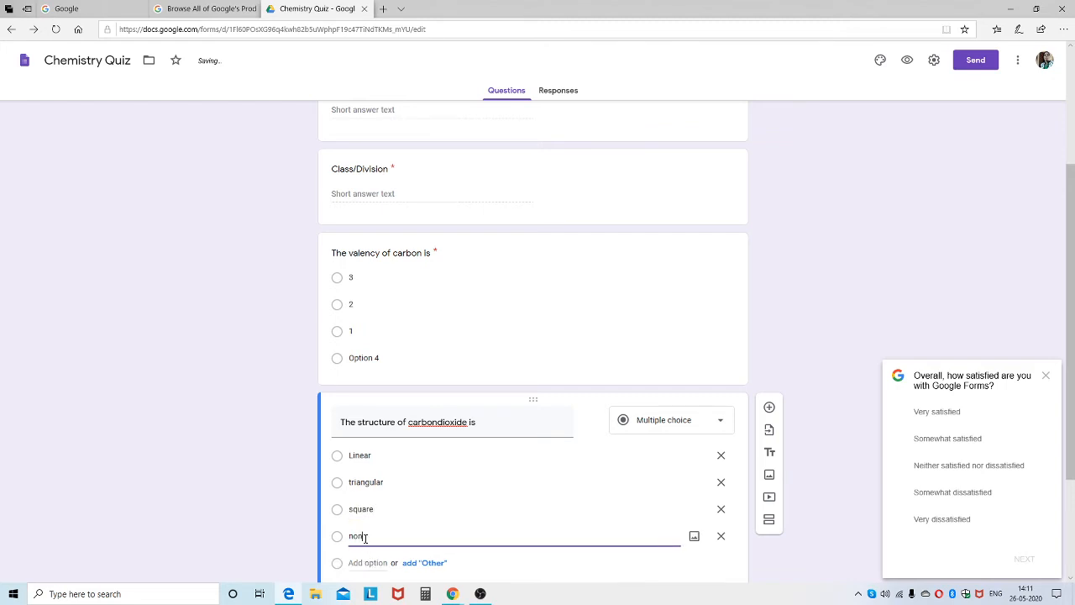
pyautogui.write('e')
pyautogui.scroll(-2, 468, 471)
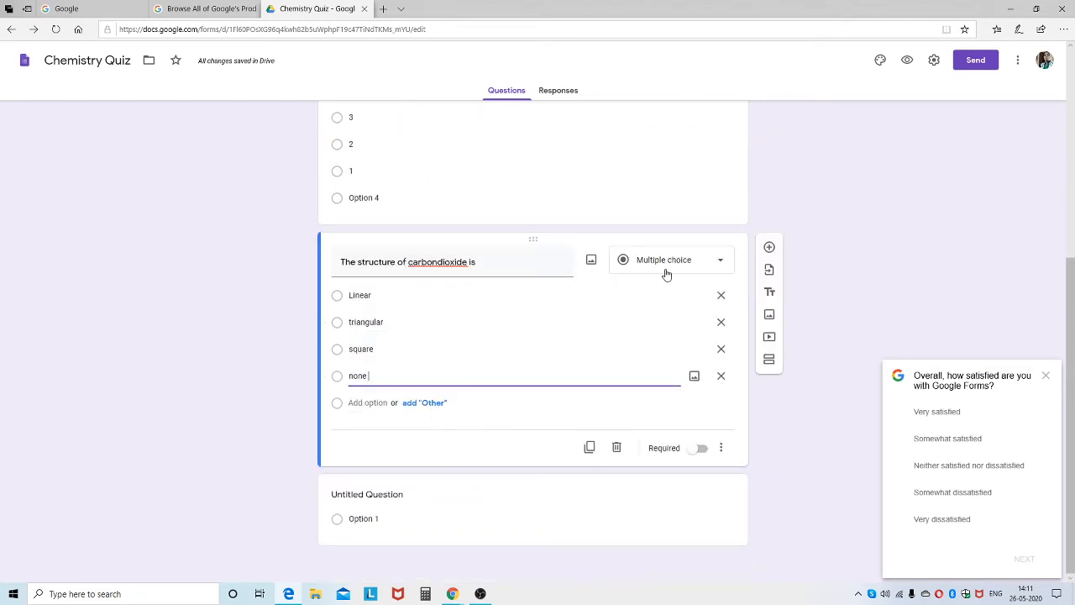
pyautogui.click(721, 262)
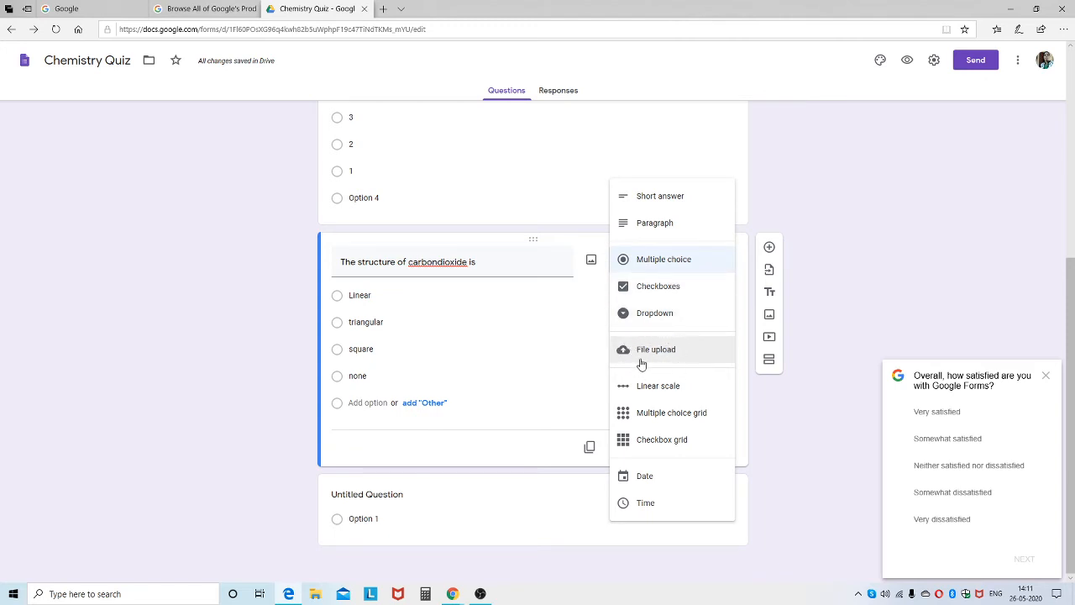
# Change the untitled last question's type to Paragraph.
pyautogui.click(362, 494)
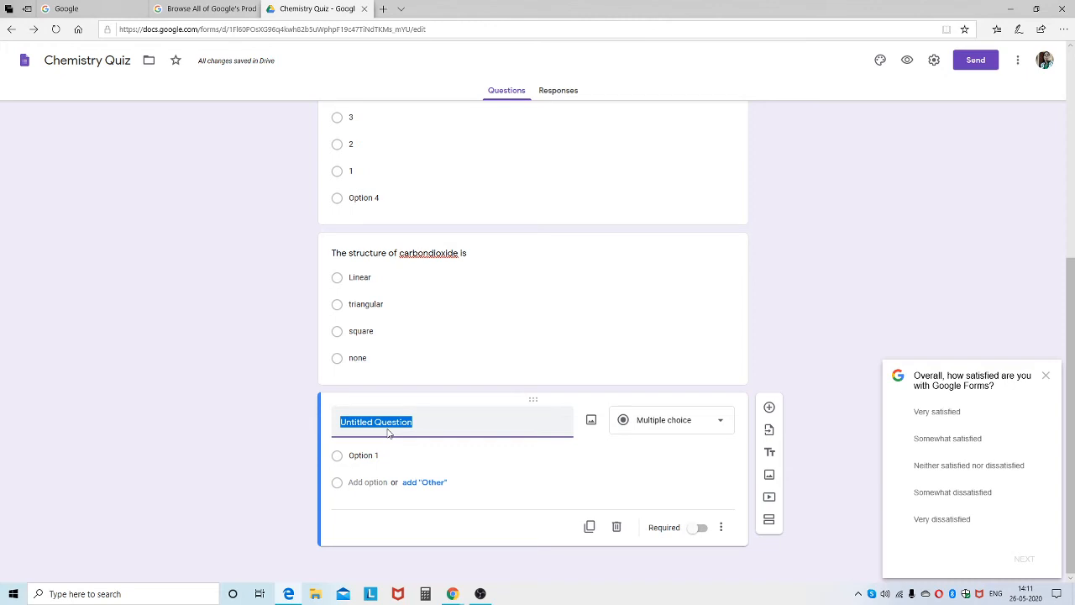
pyautogui.click(720, 425)
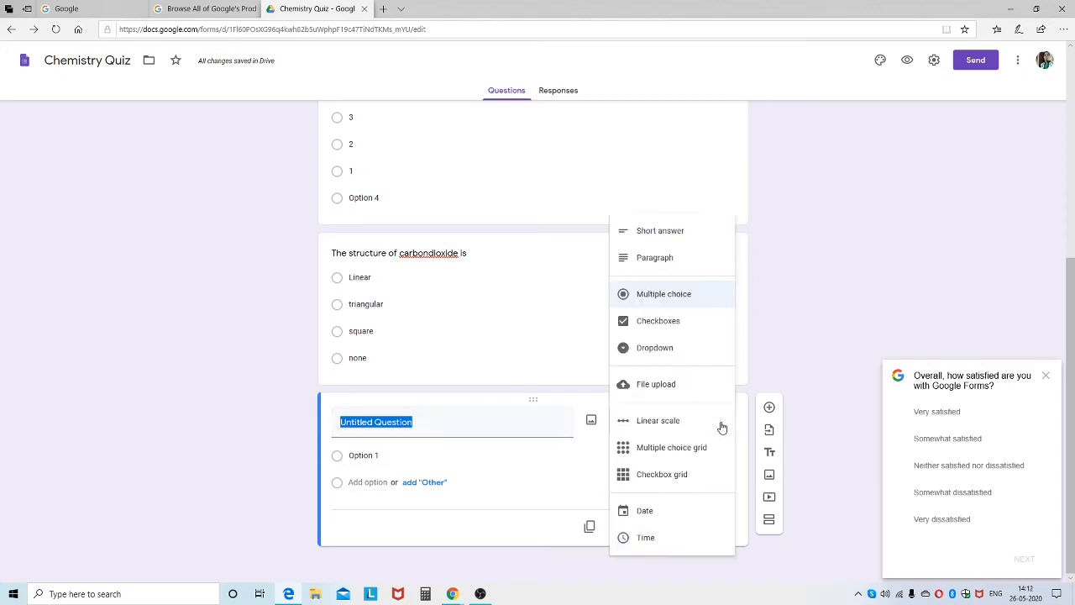
pyautogui.click(655, 257)
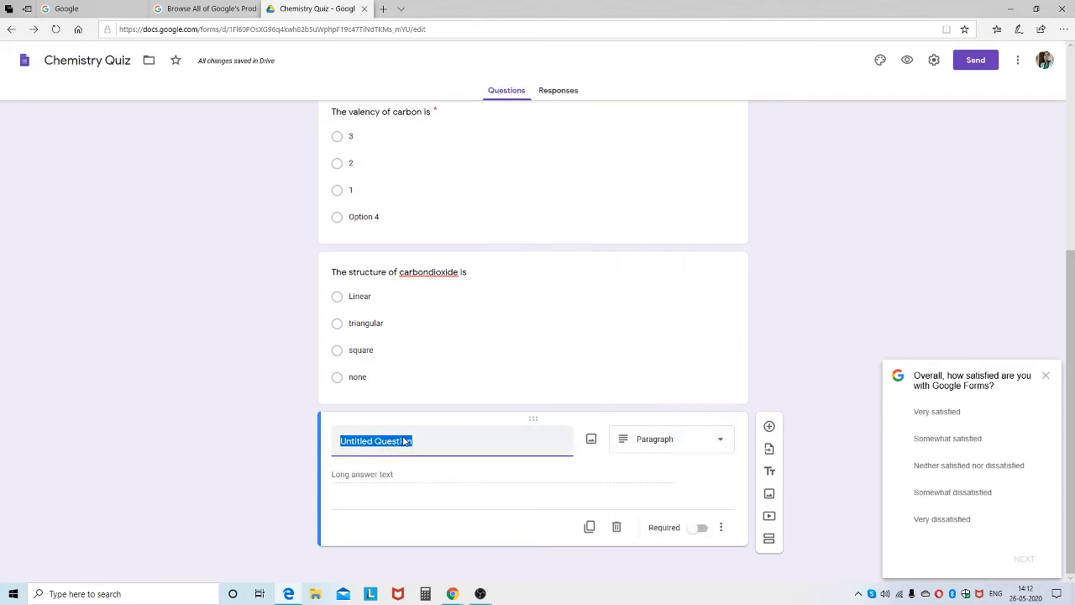
# Title the last paragraph question "Calculate the Rms velocity of carbon di oxide at 273K".
pyautogui.write('Calculate the Rma vel')
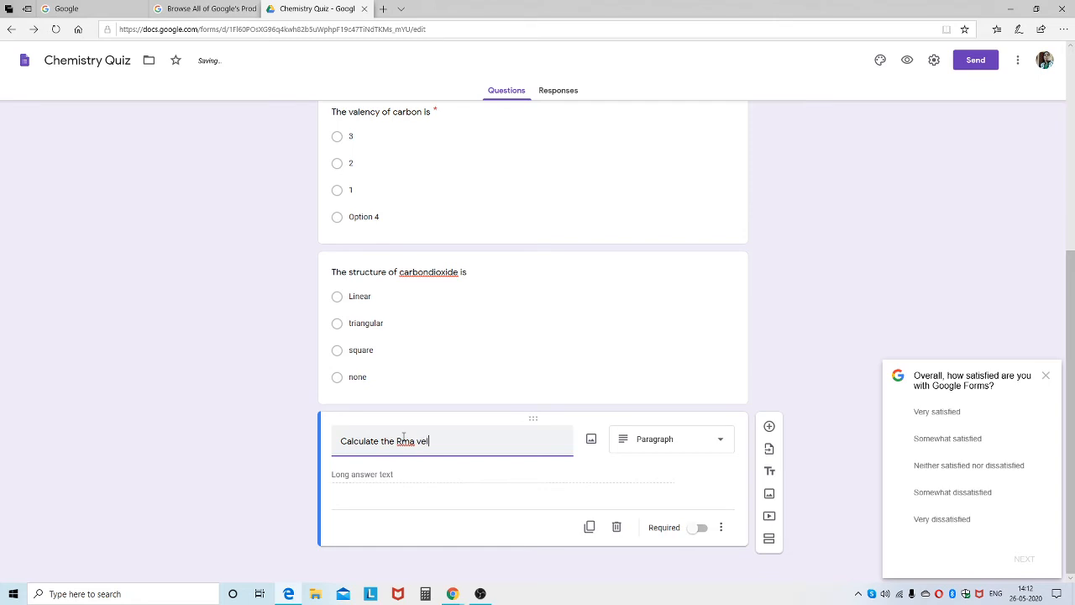
pyautogui.write('ity')
pyautogui.click(414, 441)
pyautogui.press('BackSpace')
pyautogui.write('s')
pyautogui.tripleClick(452, 445)
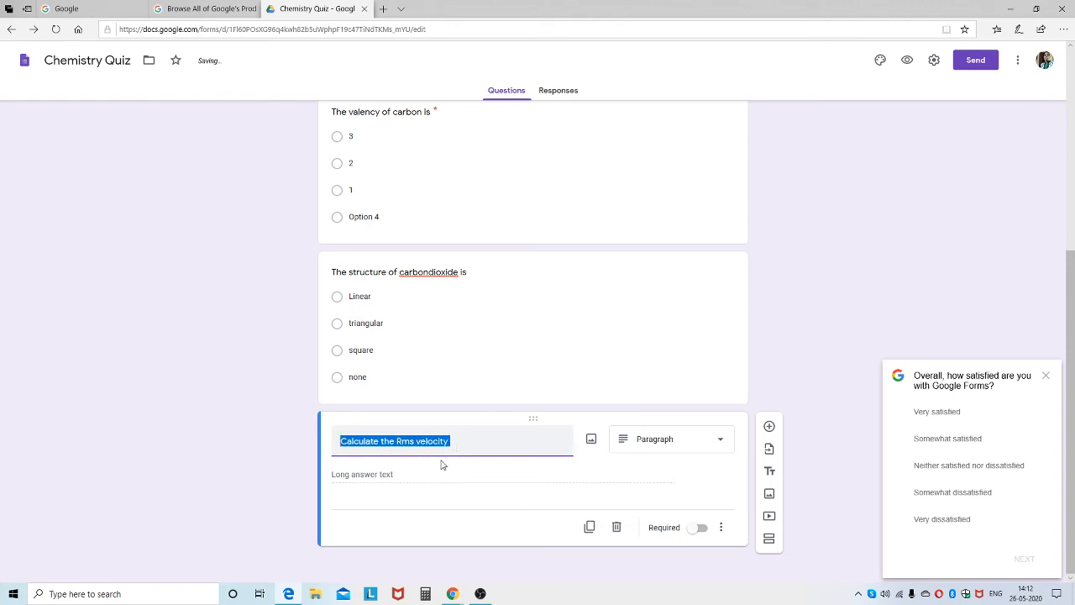
pyautogui.click(456, 441)
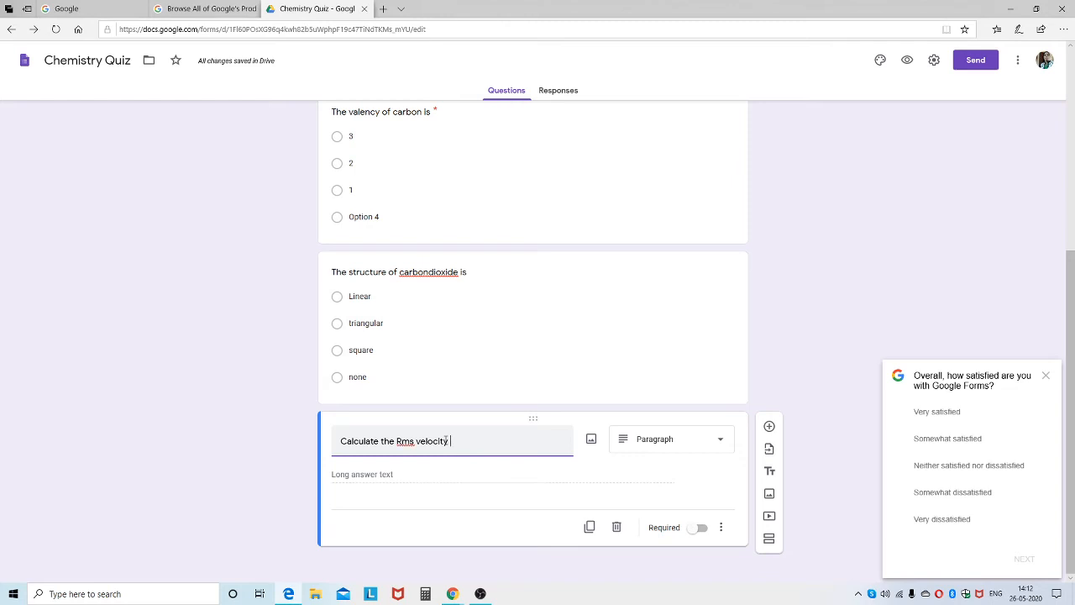
pyautogui.write('of carbon di ox')
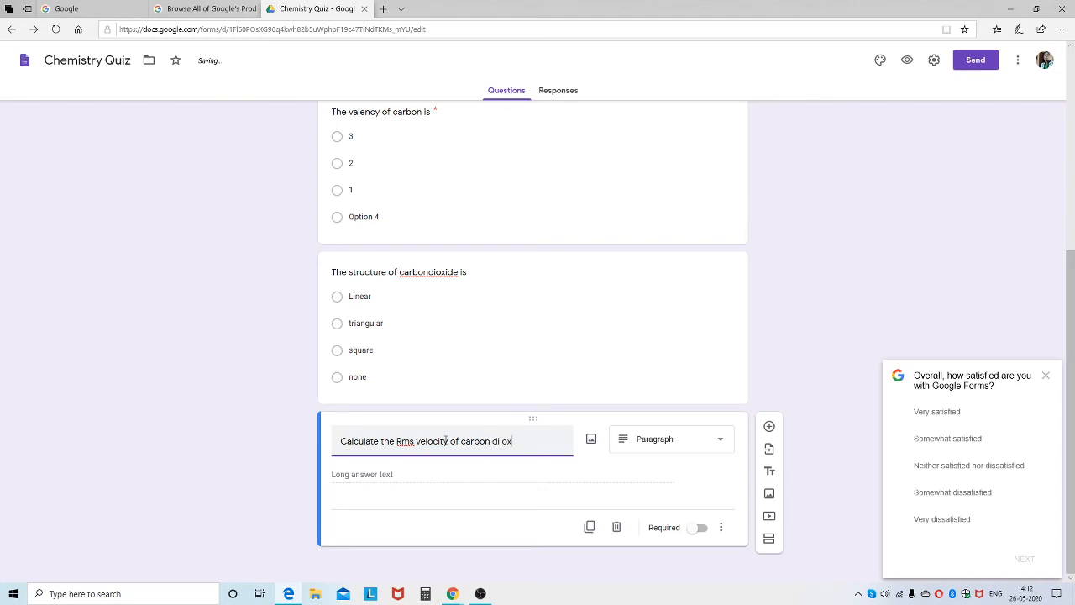
pyautogui.write('at 273K')
# Change the Rms velocity question's type to File upload and allow respondents to upload files to Drive.
pyautogui.click(721, 444)
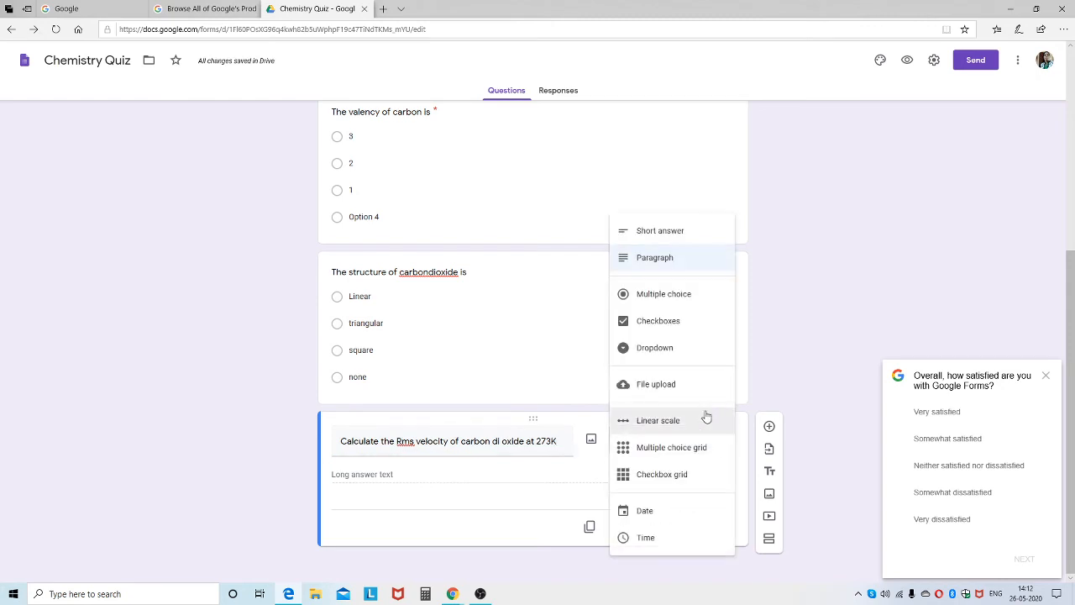
pyautogui.click(652, 385)
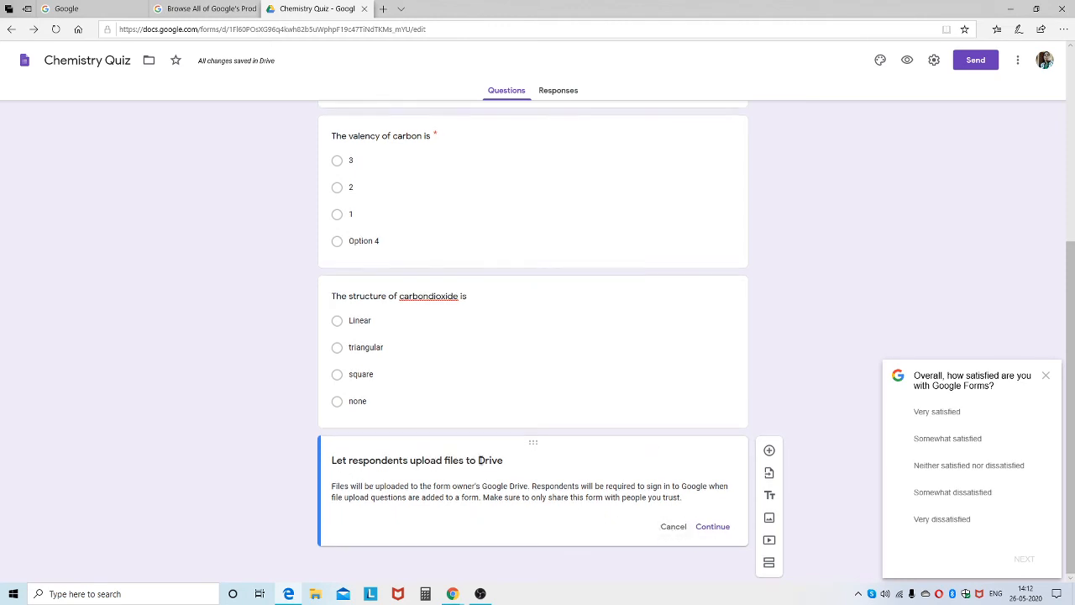
pyautogui.click(714, 527)
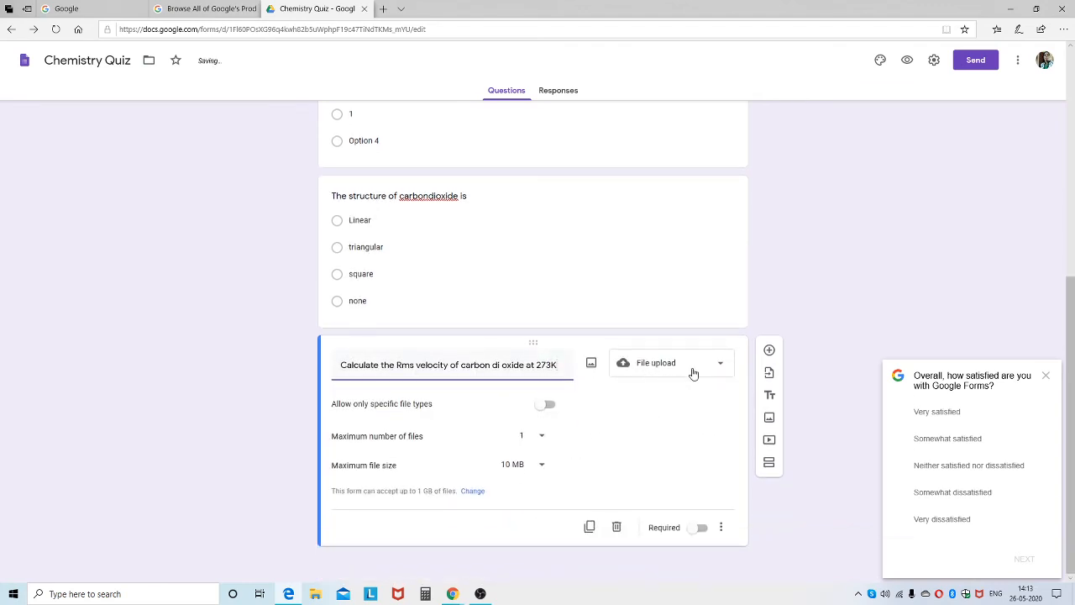
pyautogui.click(720, 367)
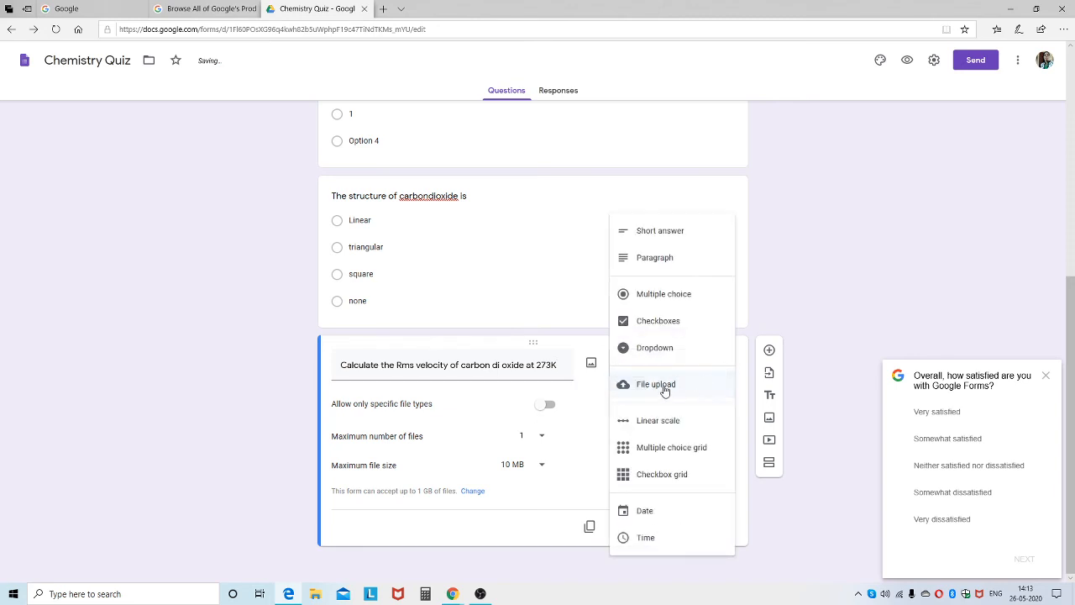
pyautogui.click(580, 410)
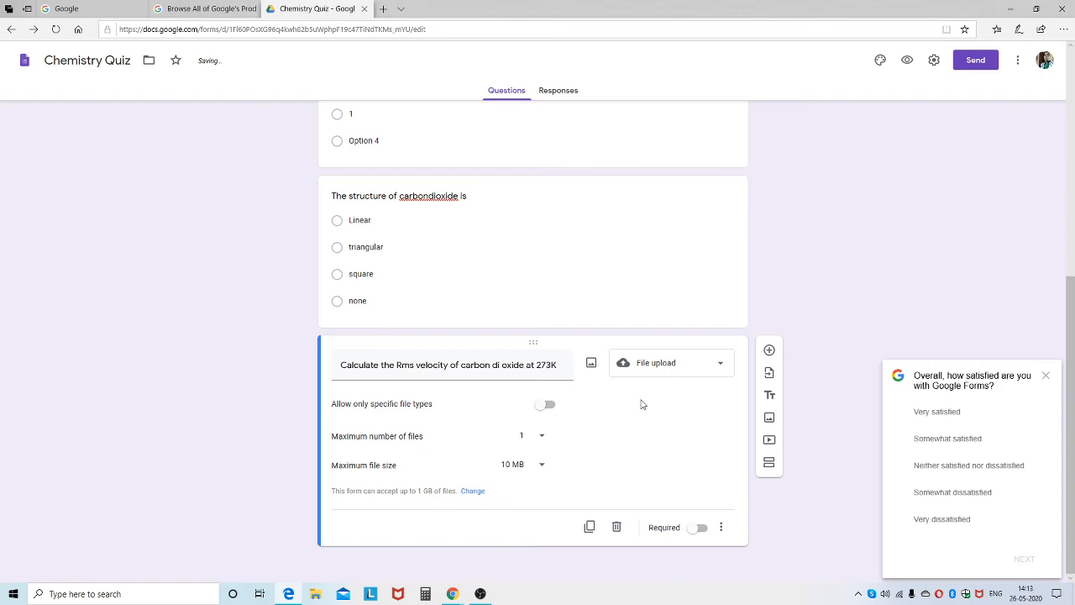
# Restrict the Rms velocity question's uploads to specific file types, allowing only Image.
pyautogui.click(542, 467)
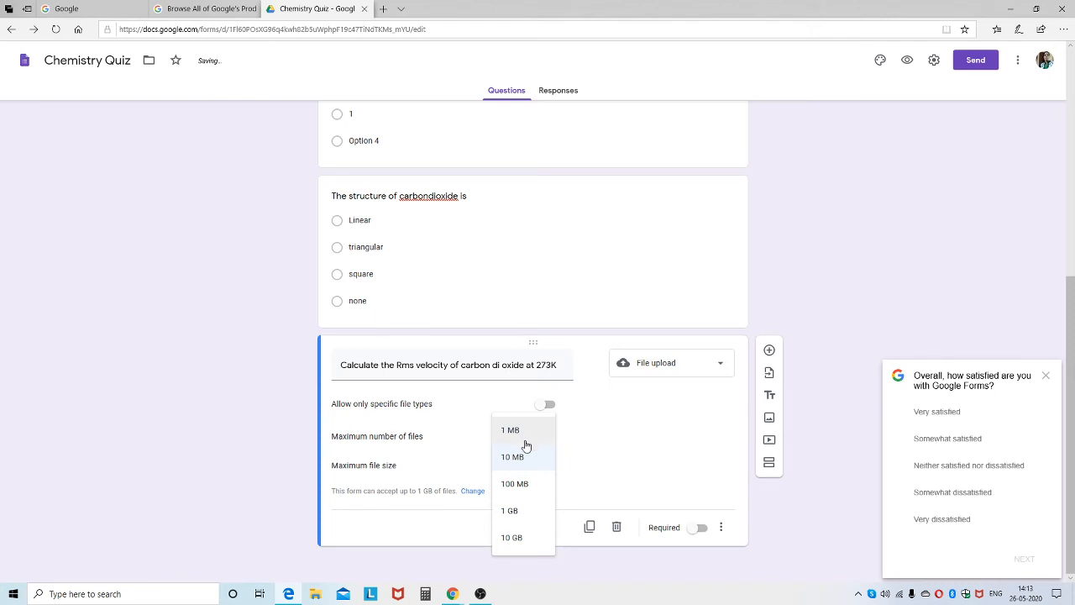
pyautogui.click(610, 455)
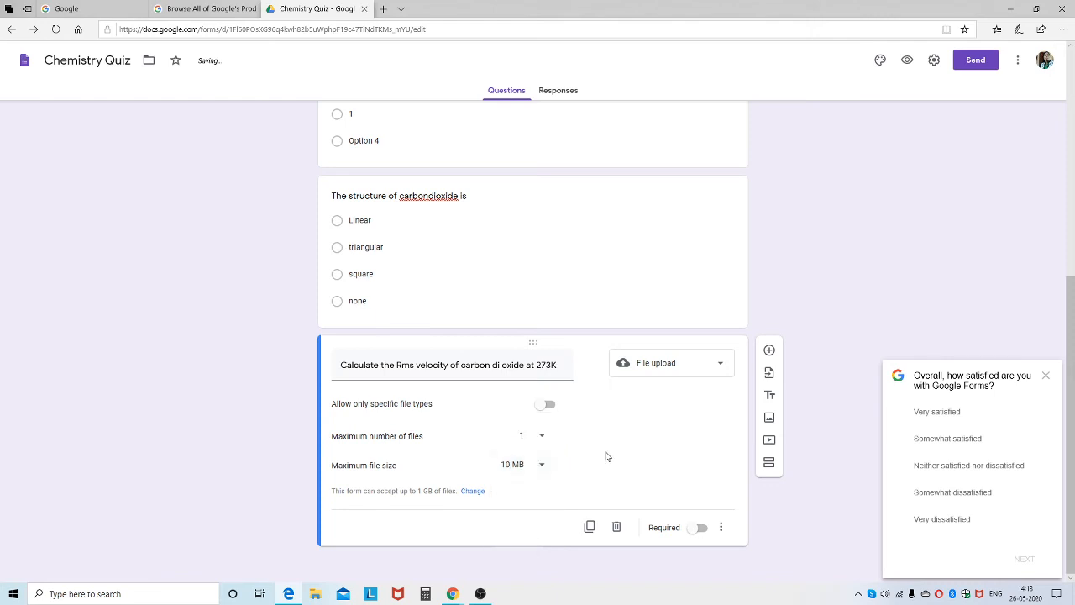
pyautogui.click(551, 407)
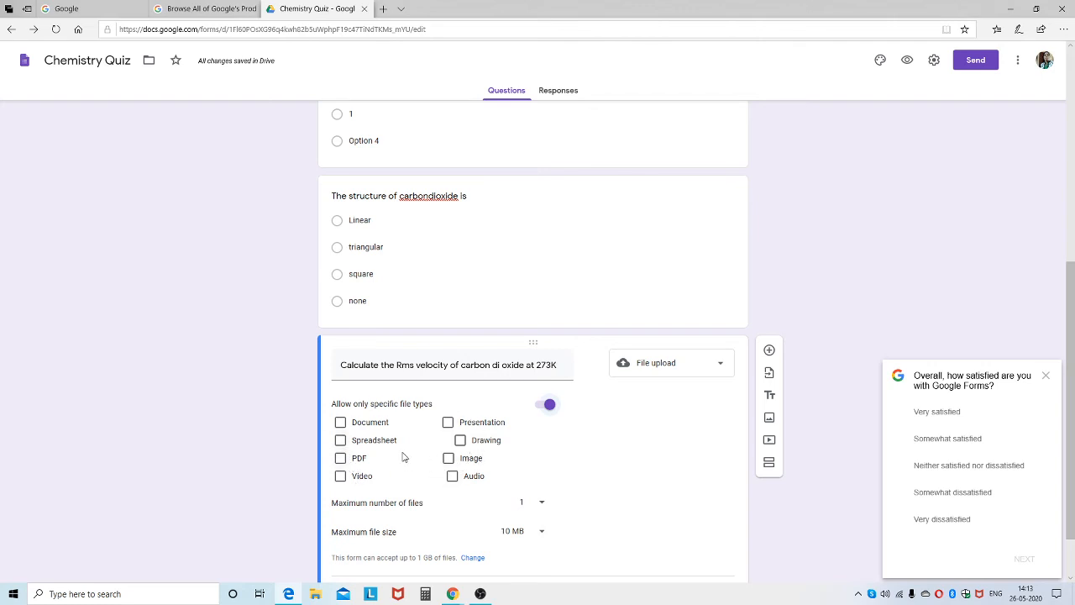
pyautogui.click(448, 461)
# Try a maximum file size of 1 MB for the upload question, and set it back to 10 MB.
pyautogui.click(541, 533)
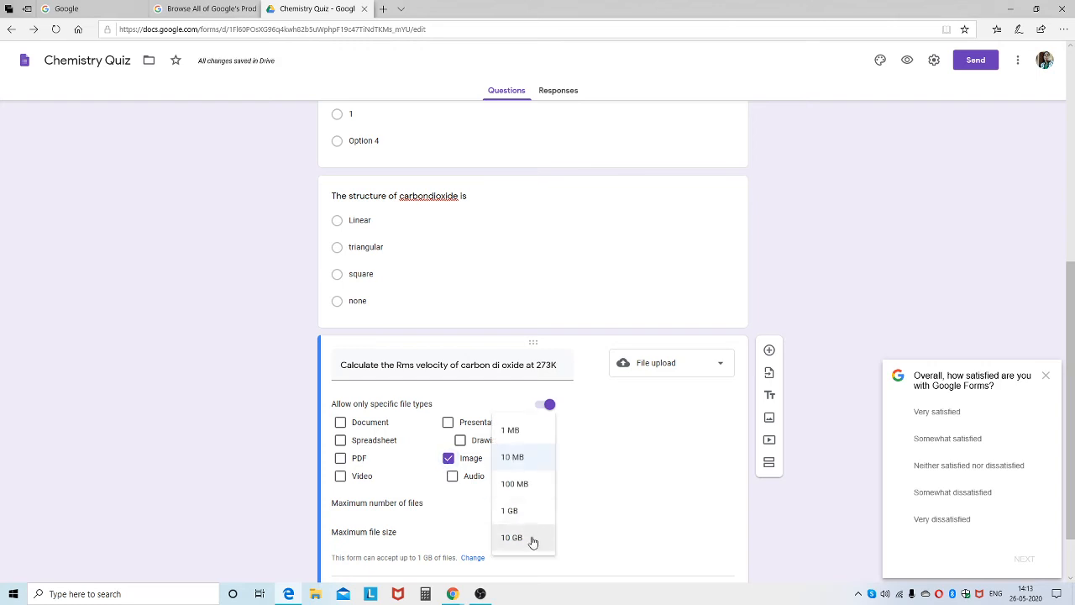
pyautogui.click(519, 458)
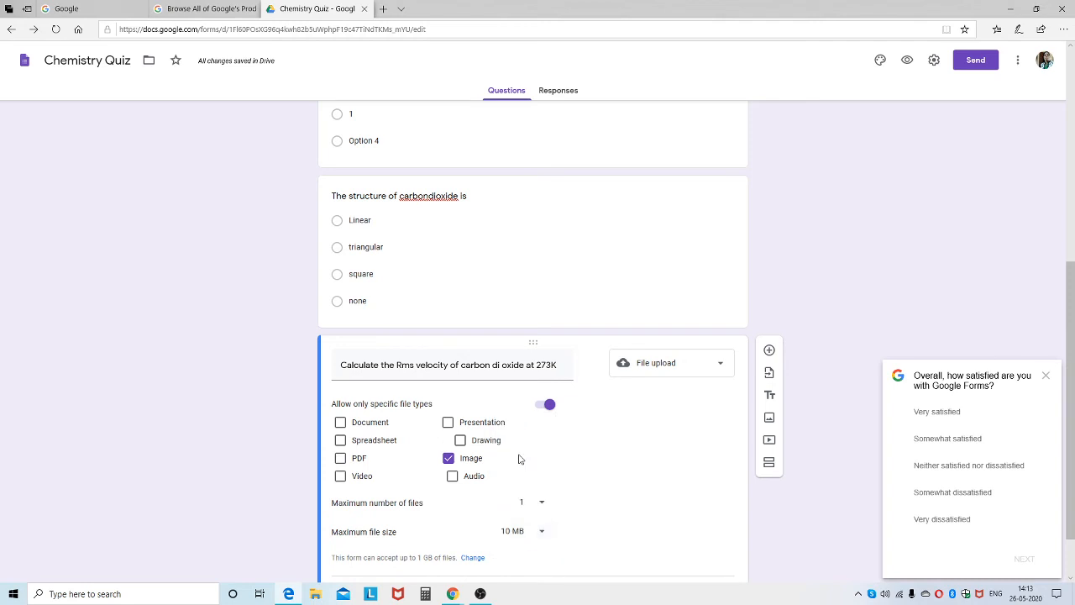
pyautogui.click(542, 533)
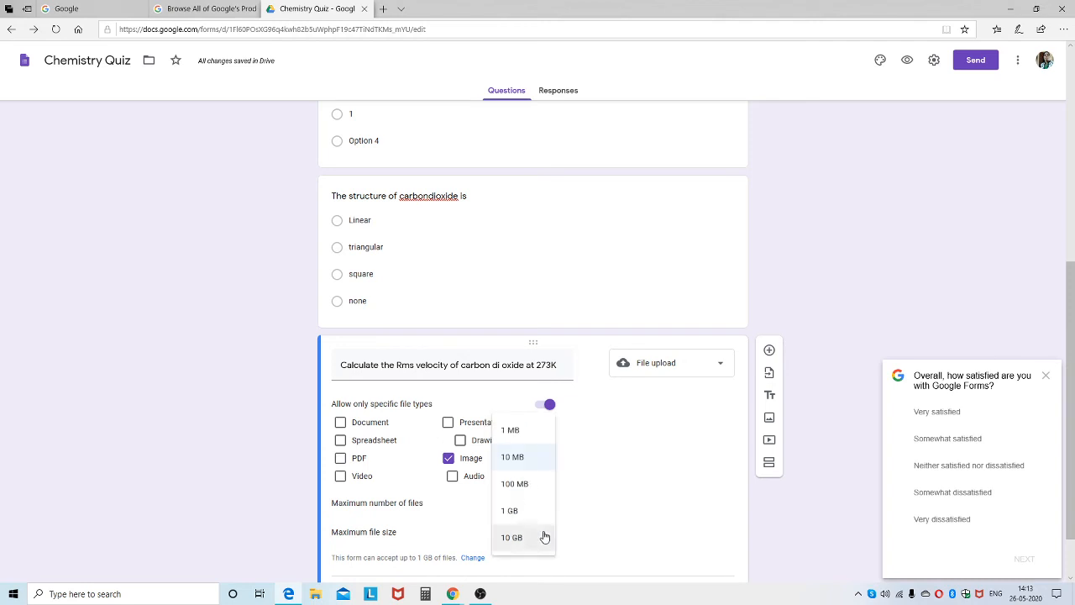
pyautogui.click(518, 431)
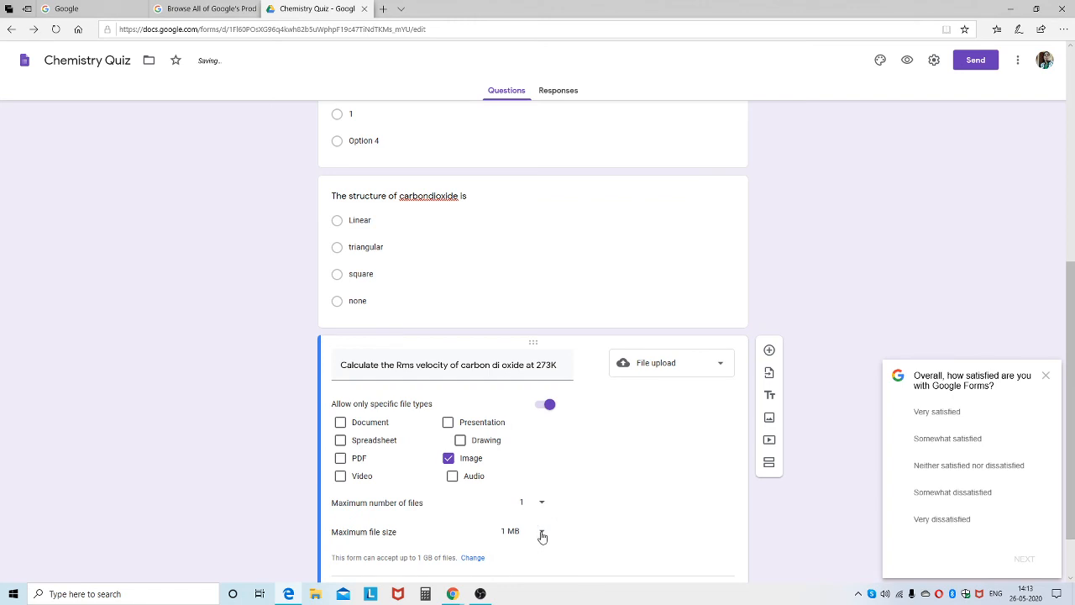
pyautogui.click(542, 535)
pyautogui.click(520, 457)
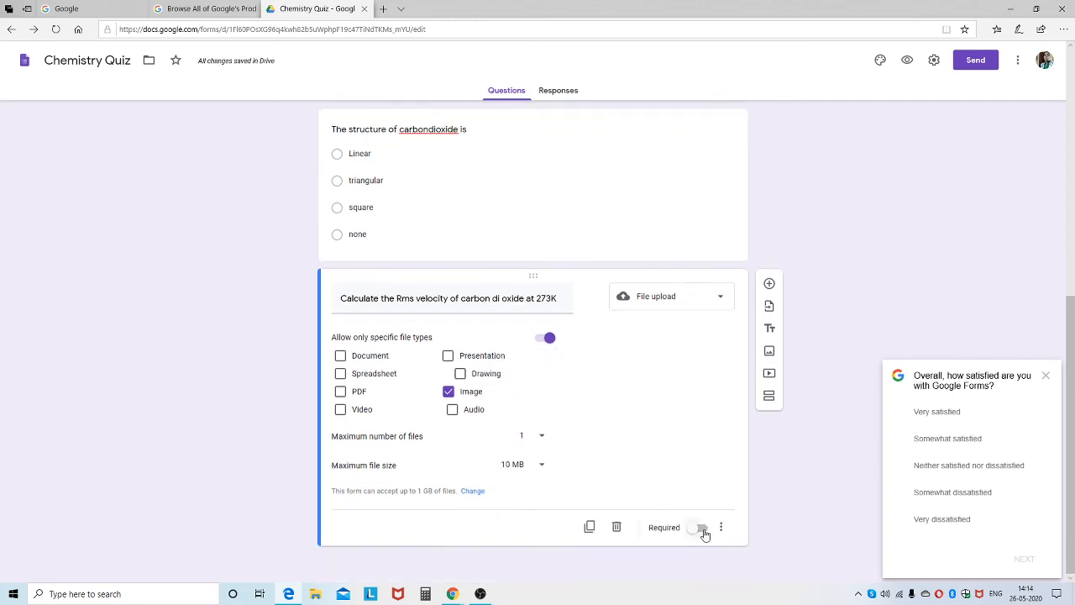
# Make the Rms velocity file upload question required.
pyautogui.click(703, 529)
pyautogui.scroll(5, 619, 435)
pyautogui.scroll(-3, 616, 432)
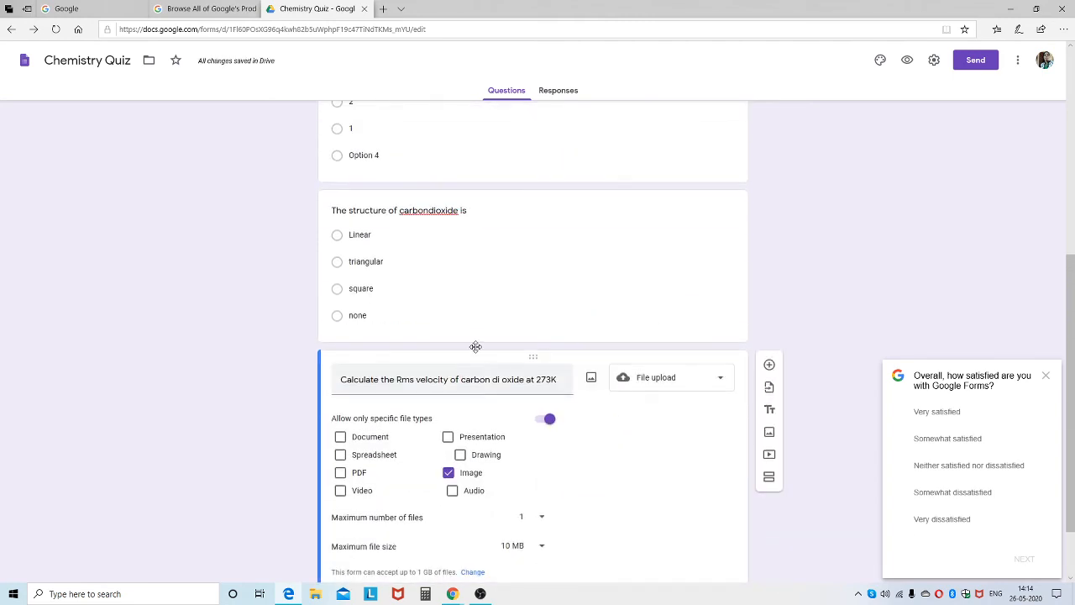
pyautogui.scroll(2, 463, 224)
pyautogui.scroll(-3, 463, 232)
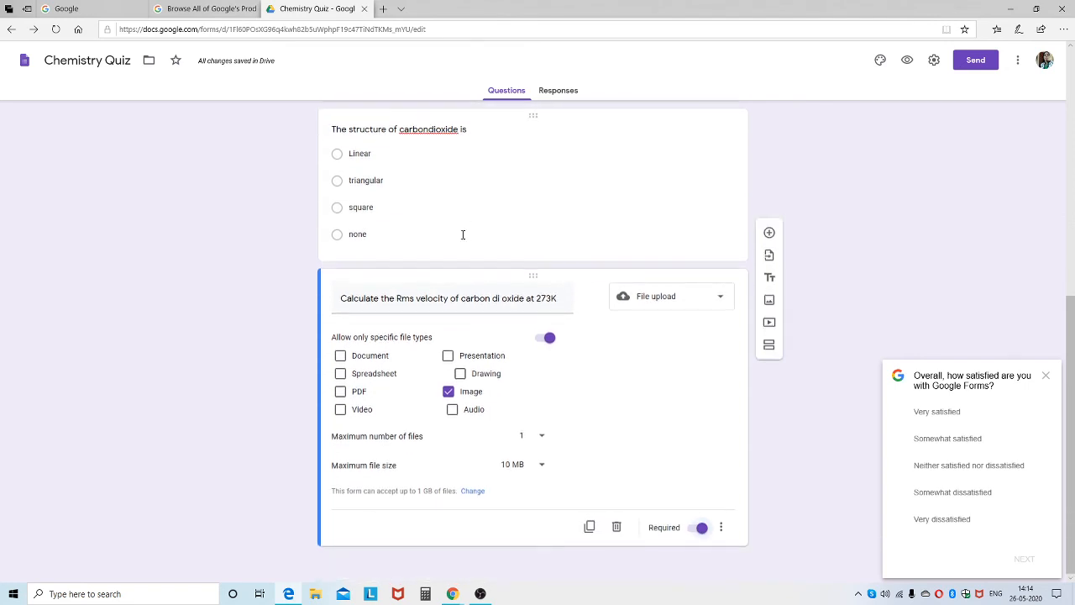
pyautogui.scroll(4, 482, 281)
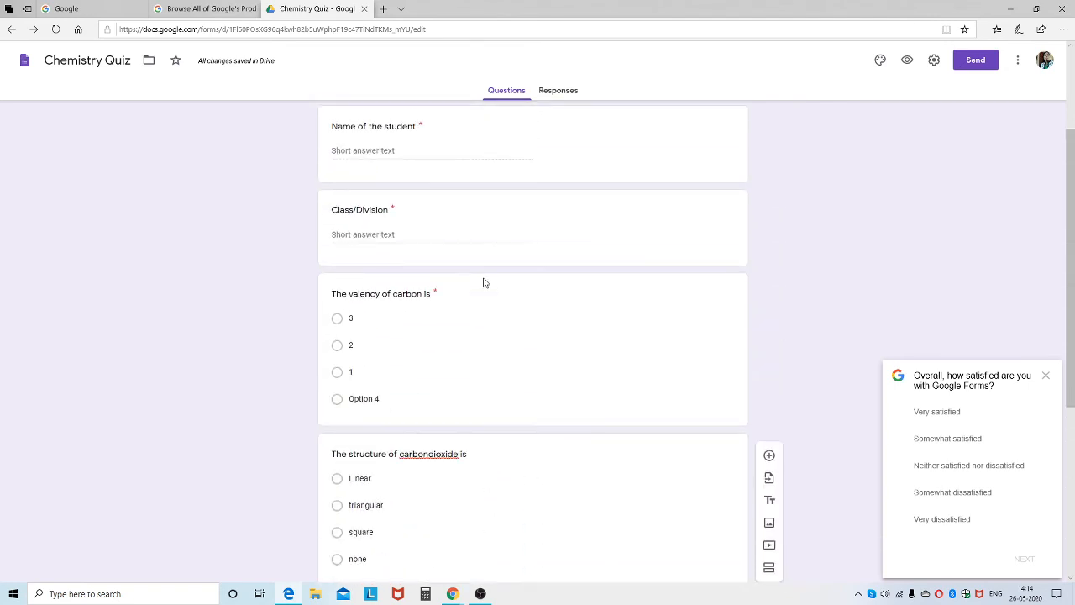
# Limit respondents to 1 response in the form's general settings and save.
pyautogui.click(934, 62)
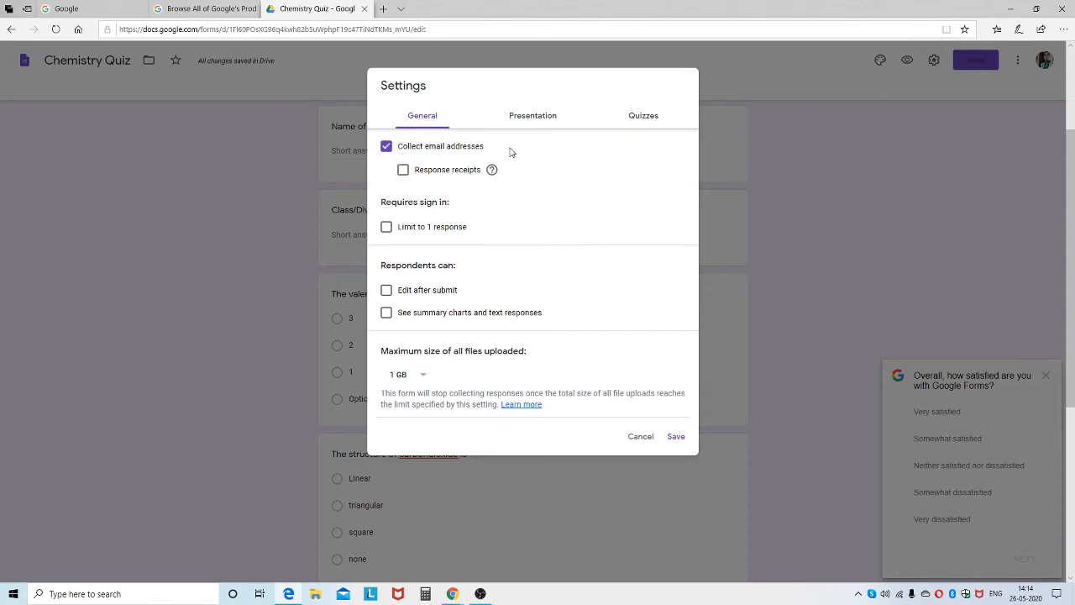
pyautogui.click(387, 227)
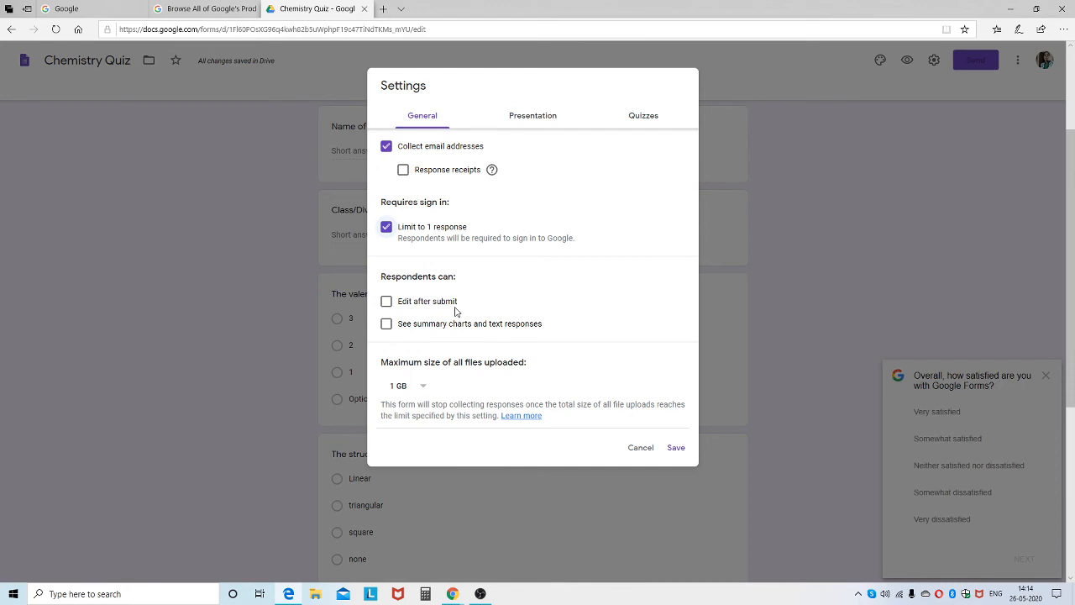
pyautogui.click(675, 448)
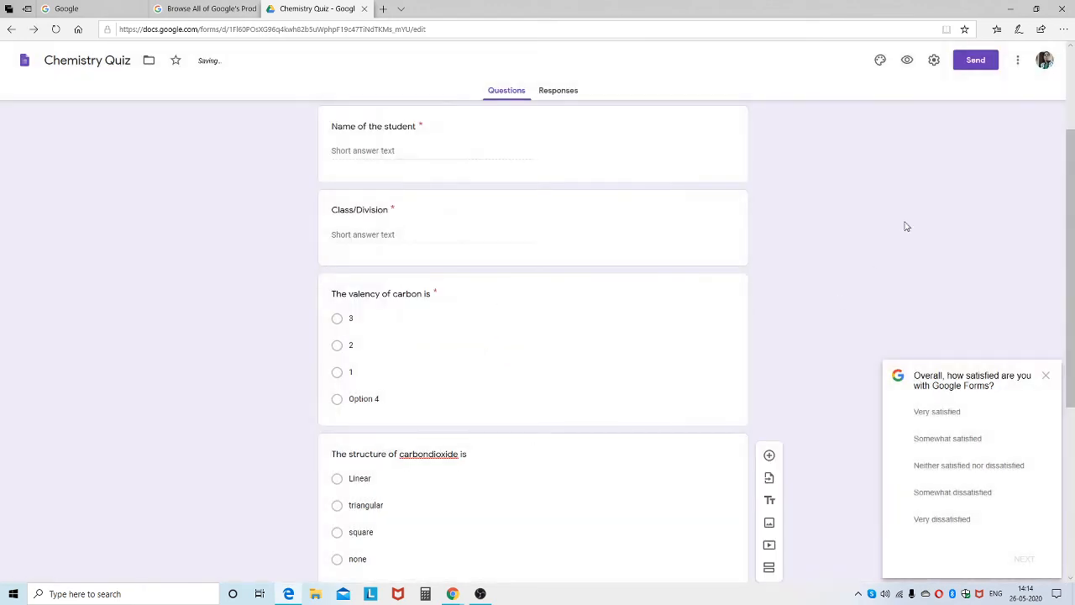
# Enable the progress bar and shuffled question order in the form's presentation settings and save.
pyautogui.click(933, 62)
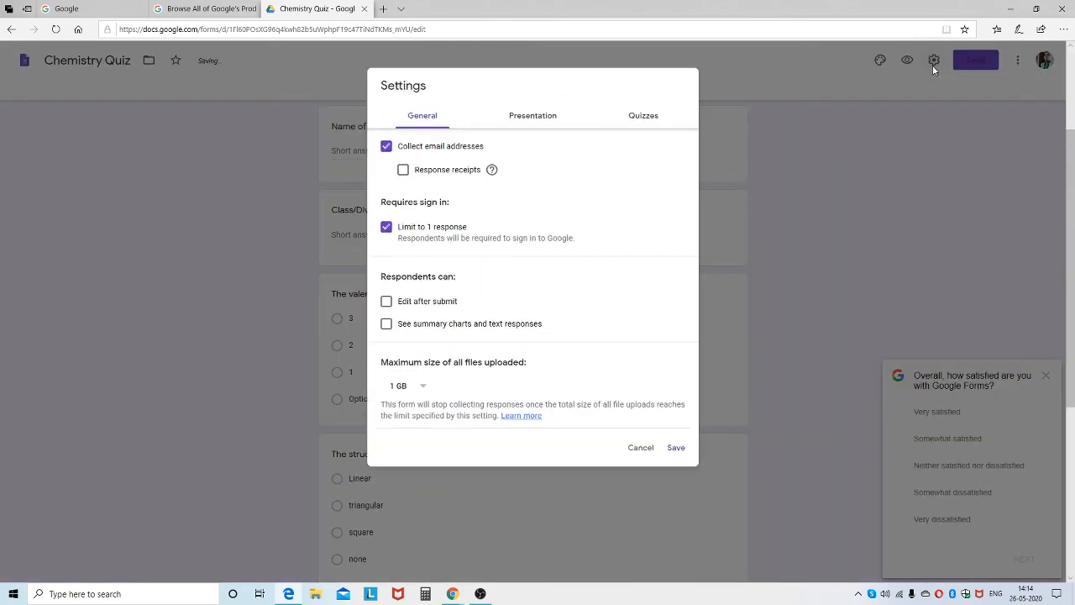
pyautogui.click(534, 120)
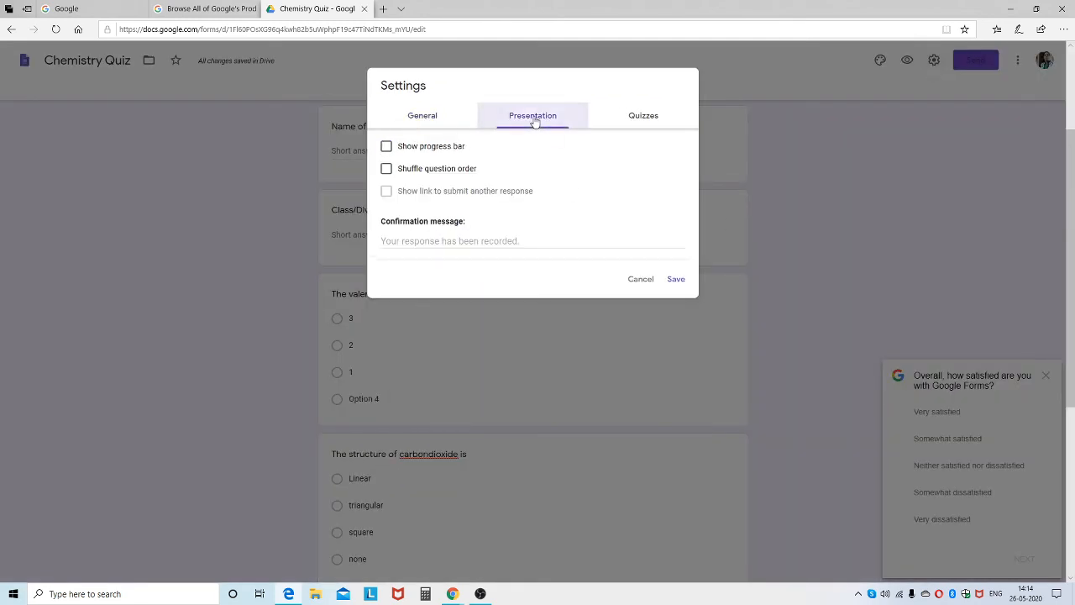
pyautogui.click(386, 147)
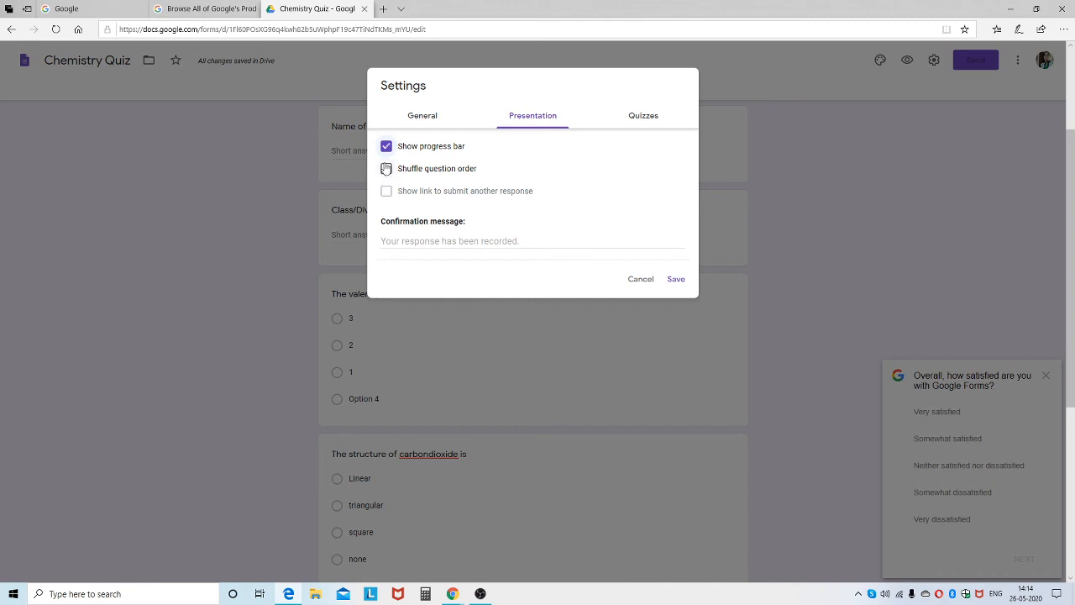
pyautogui.click(387, 170)
pyautogui.click(675, 279)
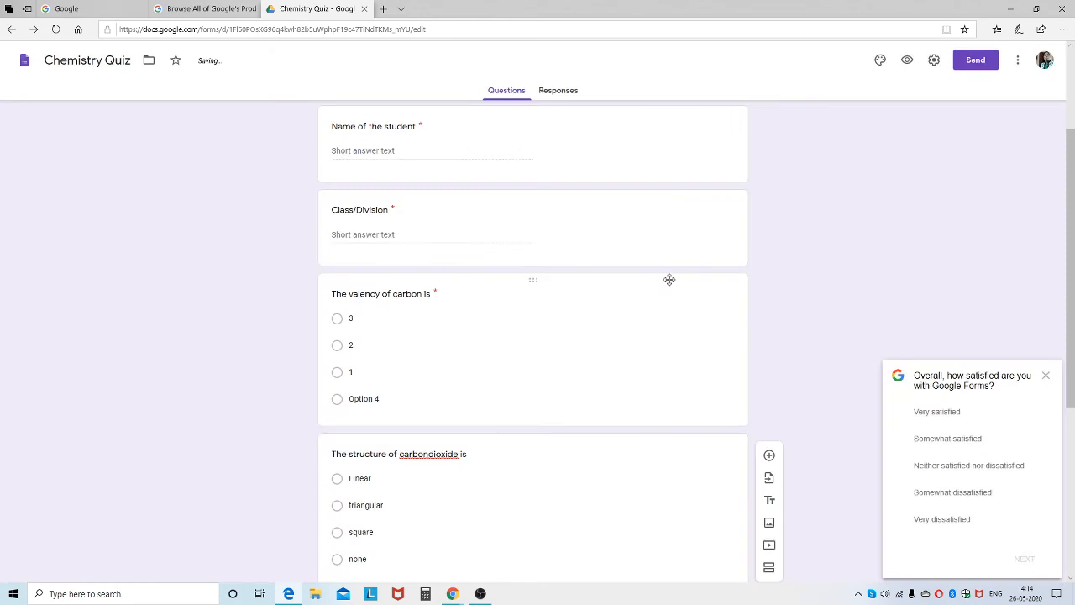
# Make the form a quiz with grades released immediately after each submission, and save the settings.
pyautogui.click(933, 63)
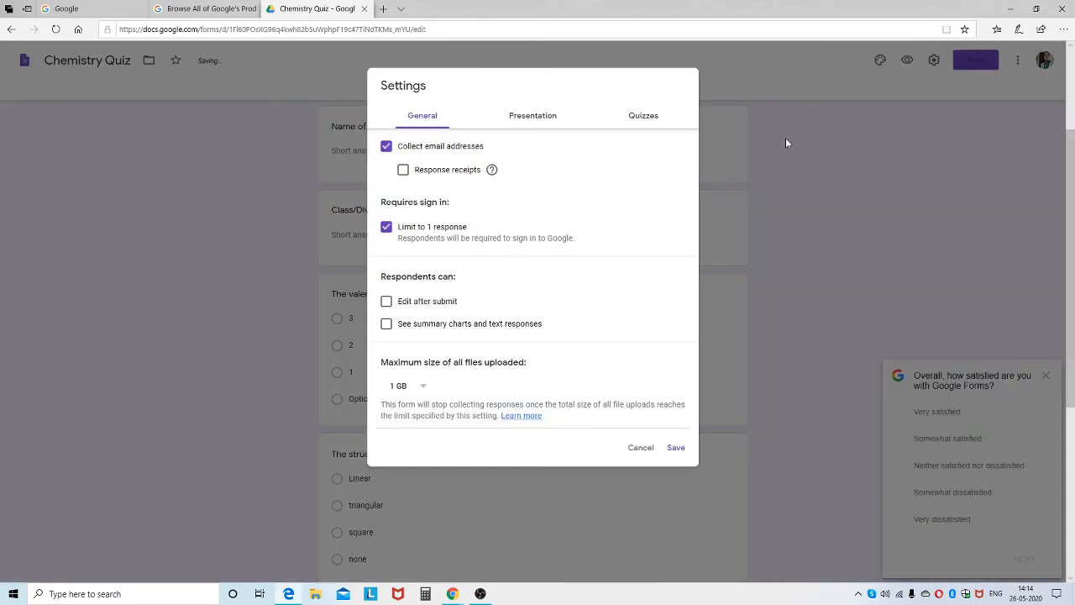
pyautogui.click(645, 119)
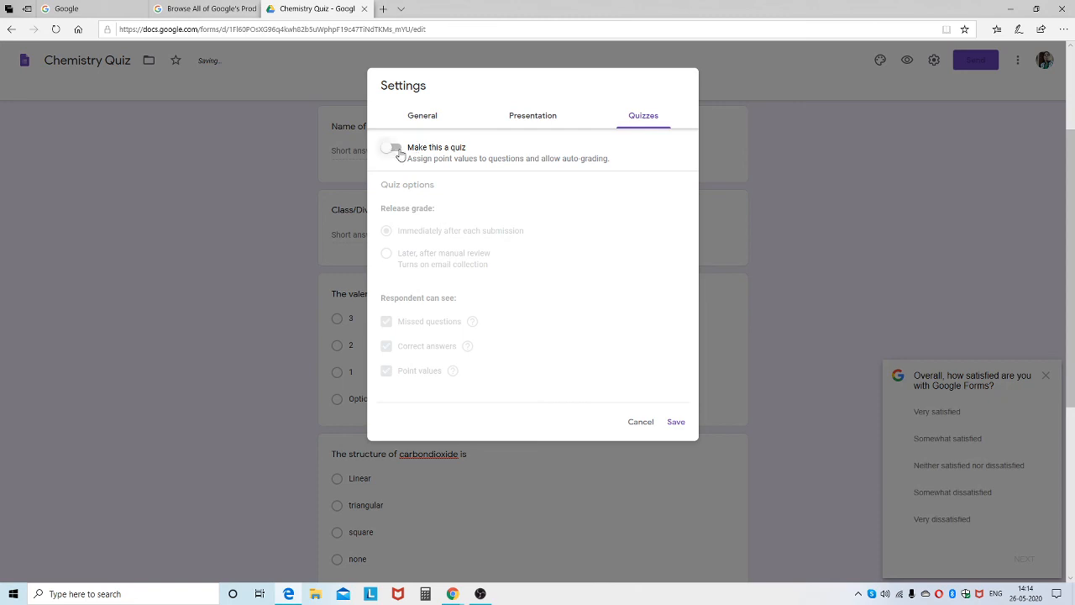
pyautogui.click(395, 149)
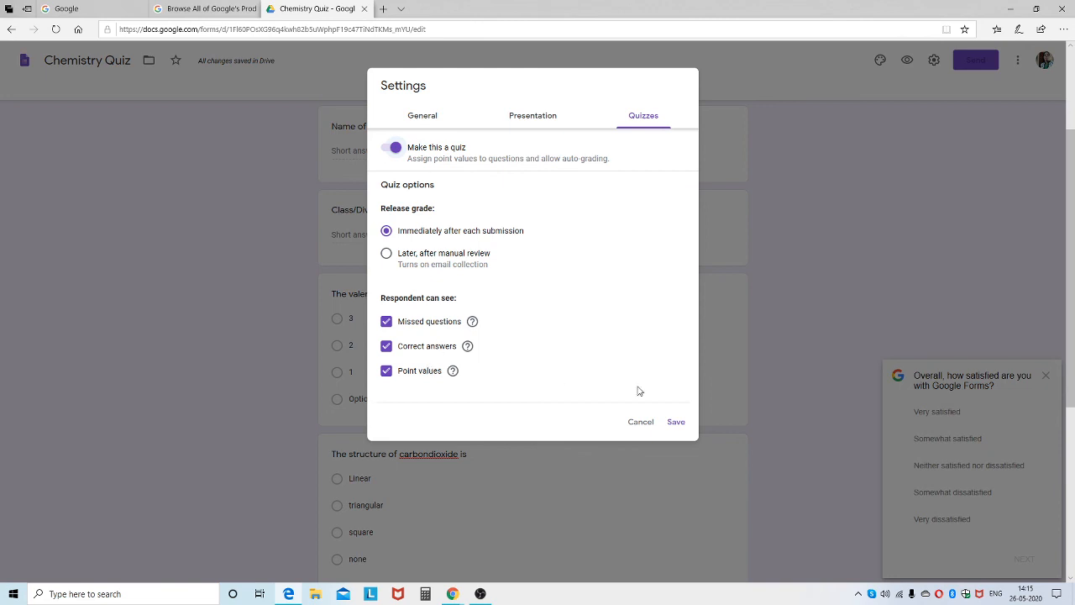
pyautogui.click(677, 425)
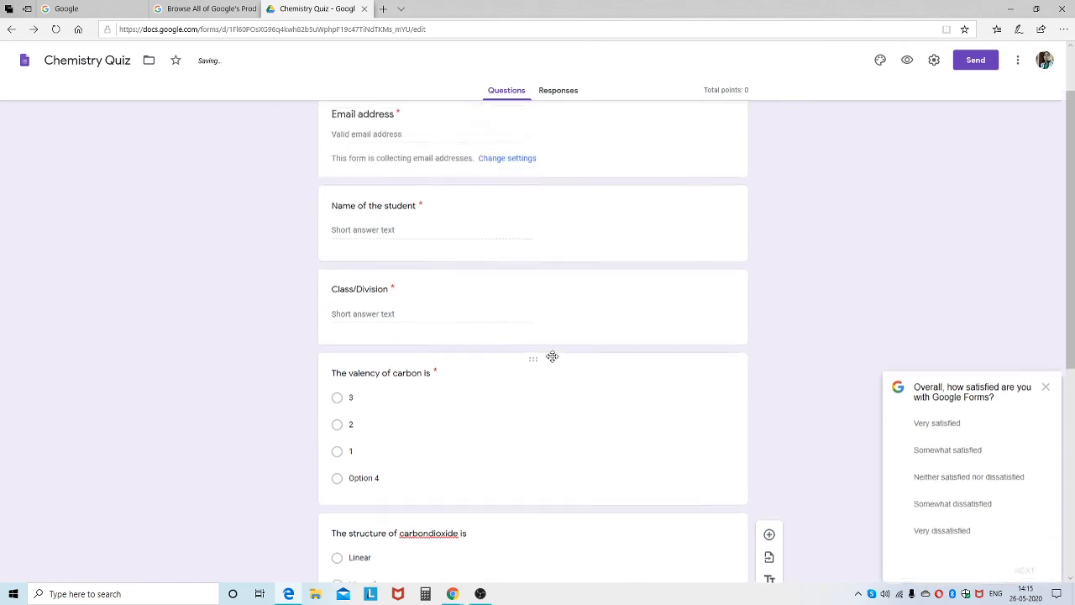
# Mark Option 4 as the correct answer in the answer key of the carbon valency question.
pyautogui.scroll(5, 548, 361)
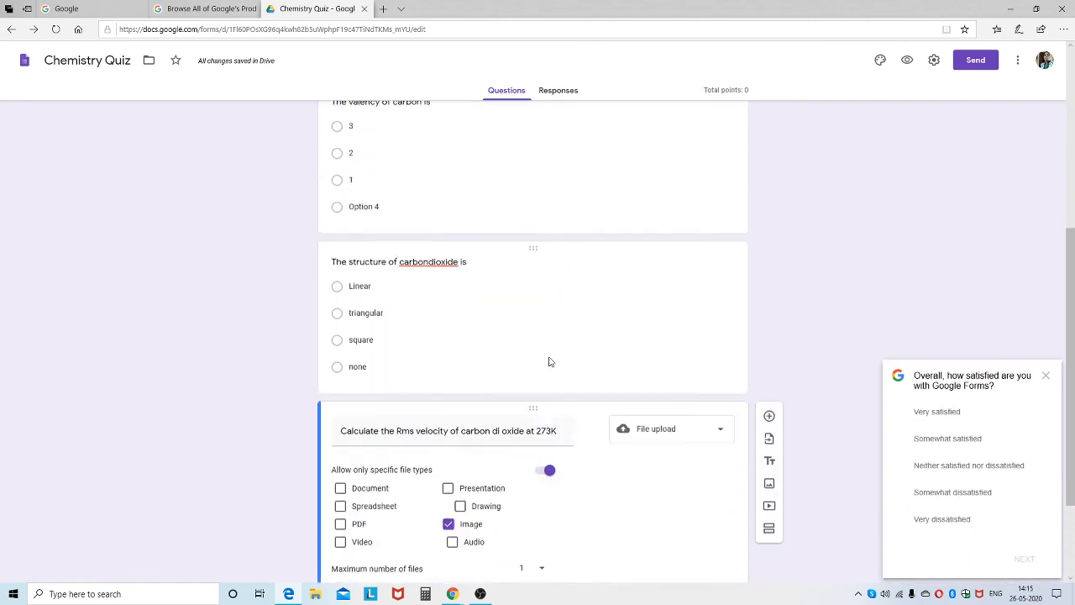
pyautogui.click(378, 376)
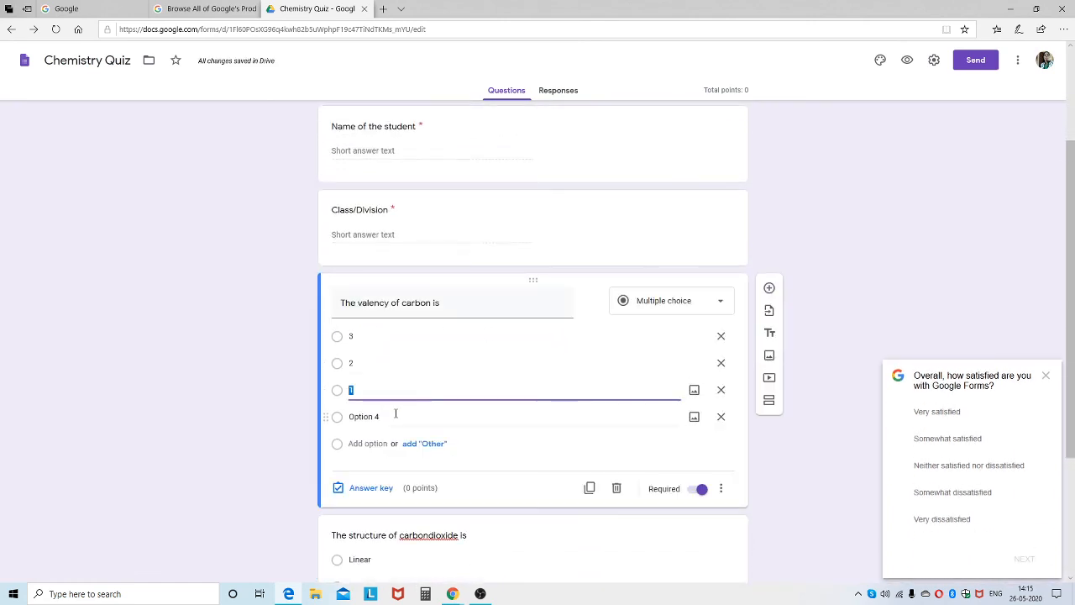
pyautogui.scroll(-3, 367, 369)
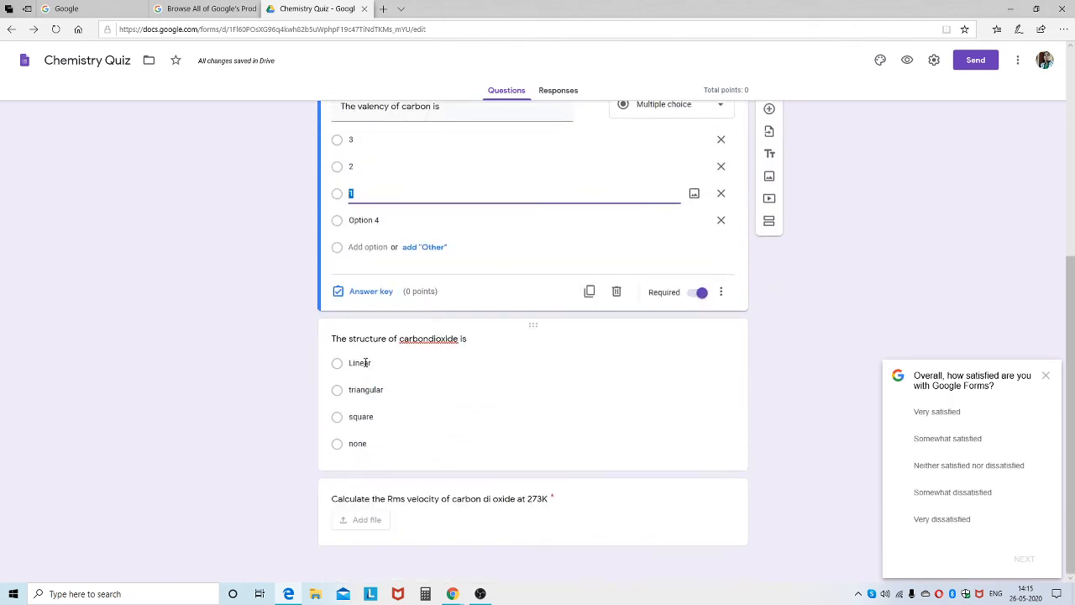
pyautogui.scroll(2, 384, 272)
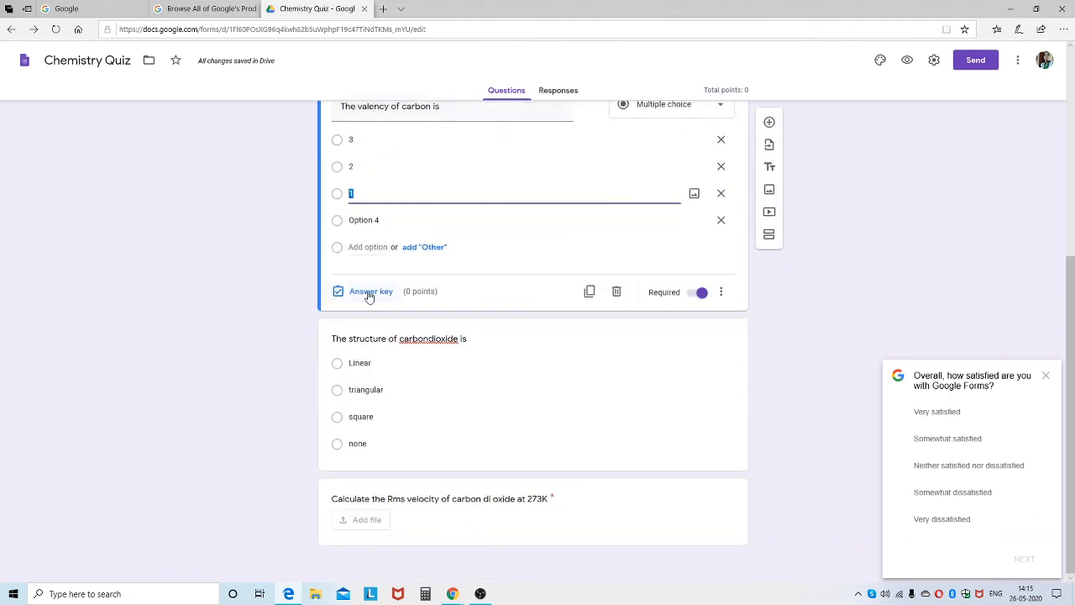
pyautogui.click(369, 294)
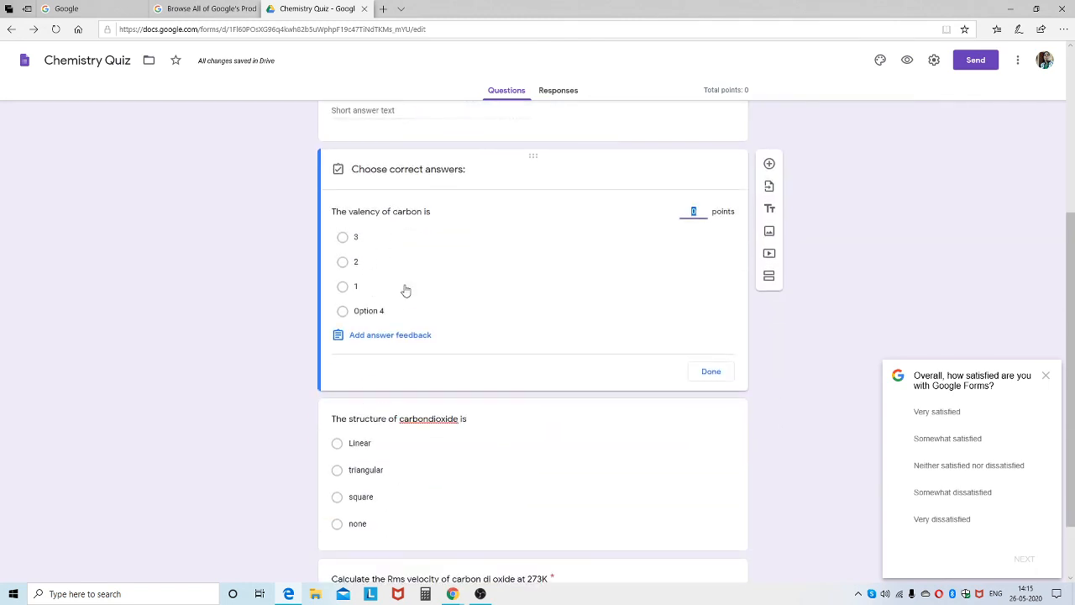
pyautogui.click(343, 311)
pyautogui.scroll(-1, 343, 317)
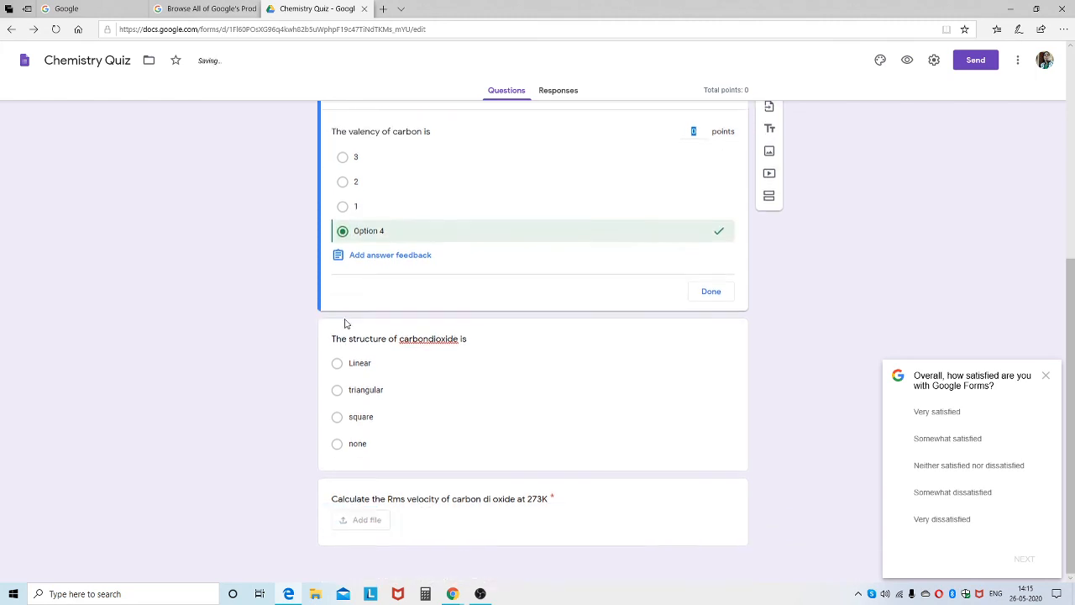
# Mark Linear as the correct answer in the answer key of the carbon dioxide structure question.
pyautogui.click(375, 444)
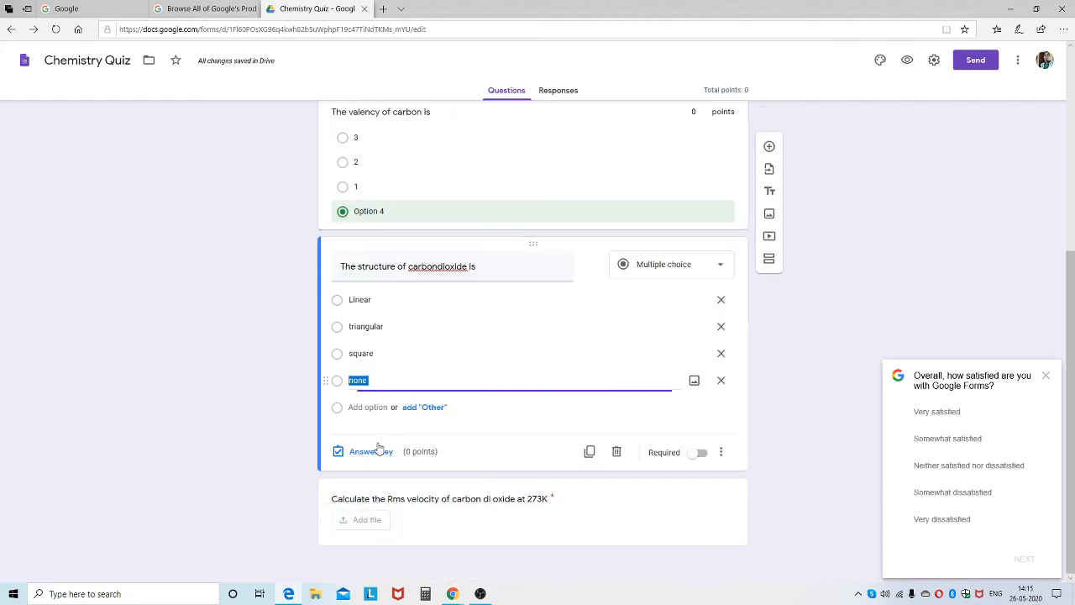
pyautogui.click(378, 449)
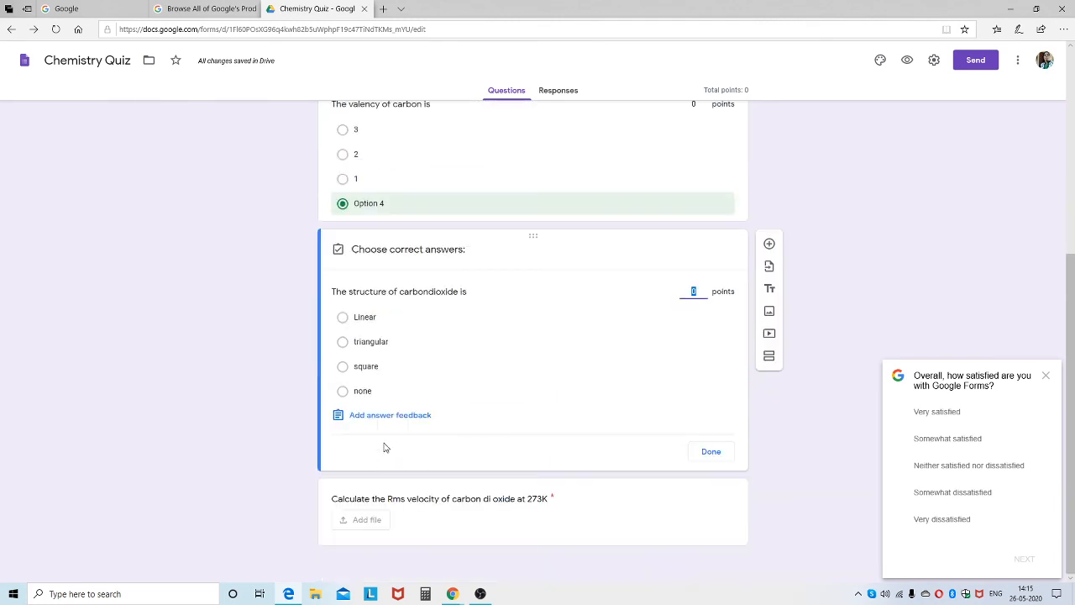
pyautogui.click(365, 320)
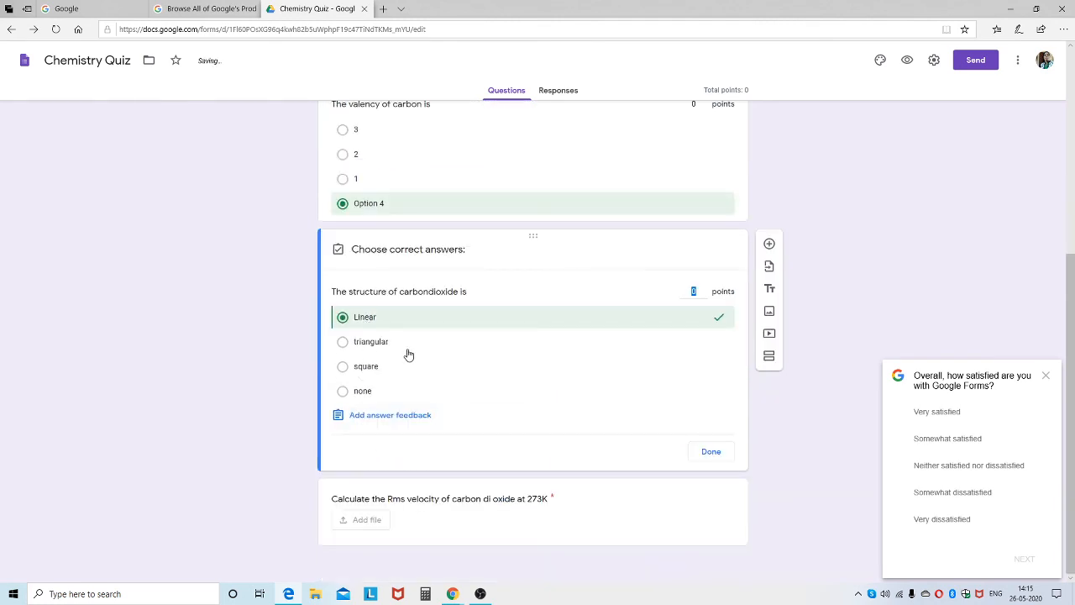
# Assign 5 points to the Rms velocity question and 1 point to each of the two multiple-choice questions.
pyautogui.click(471, 502)
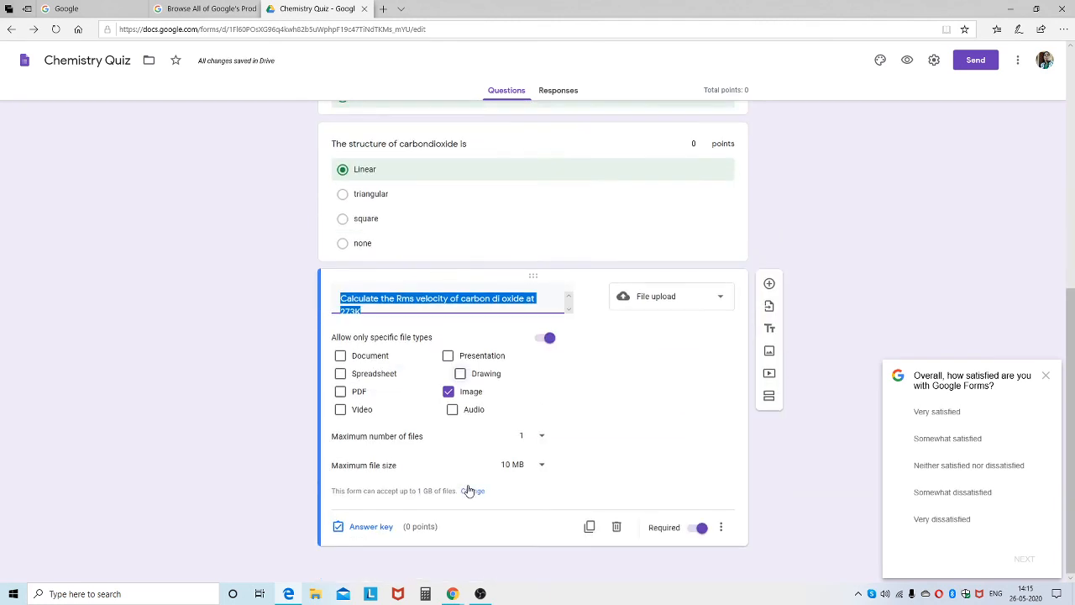
pyautogui.click(364, 527)
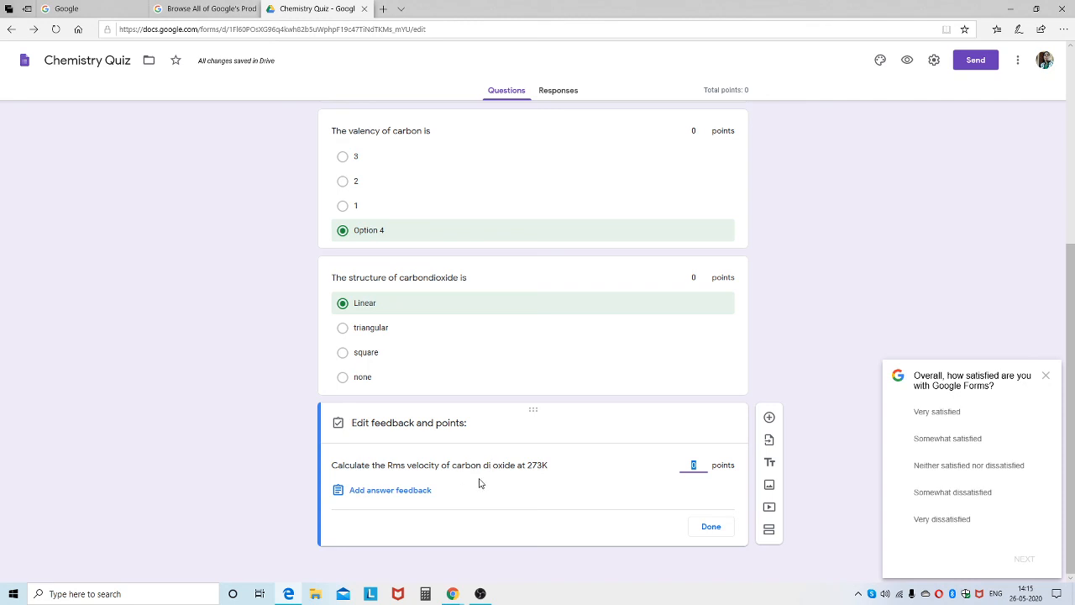
pyautogui.click(687, 282)
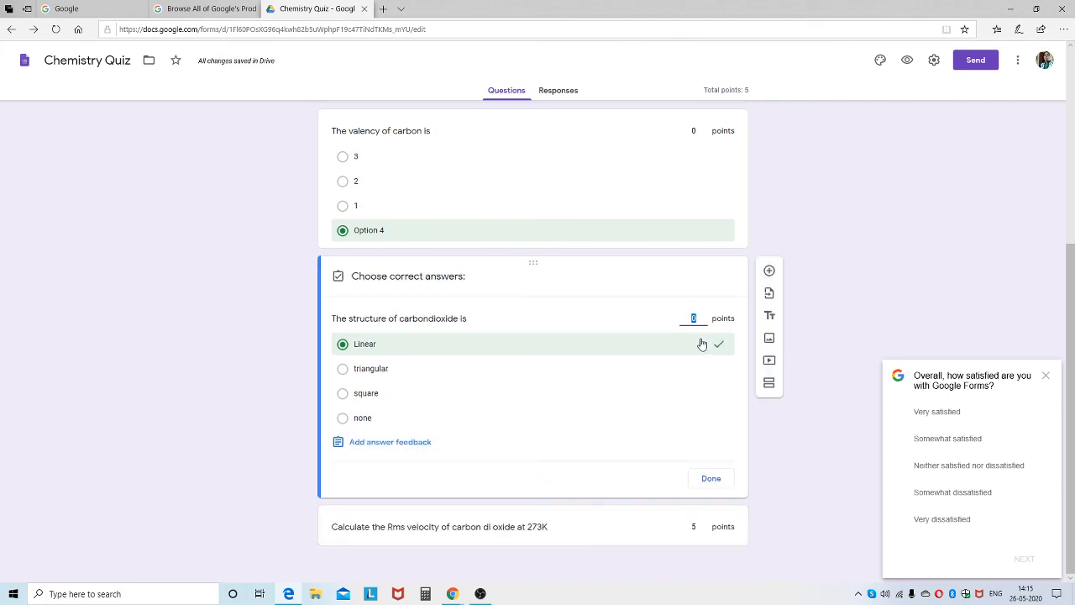
pyautogui.scroll(2, 701, 341)
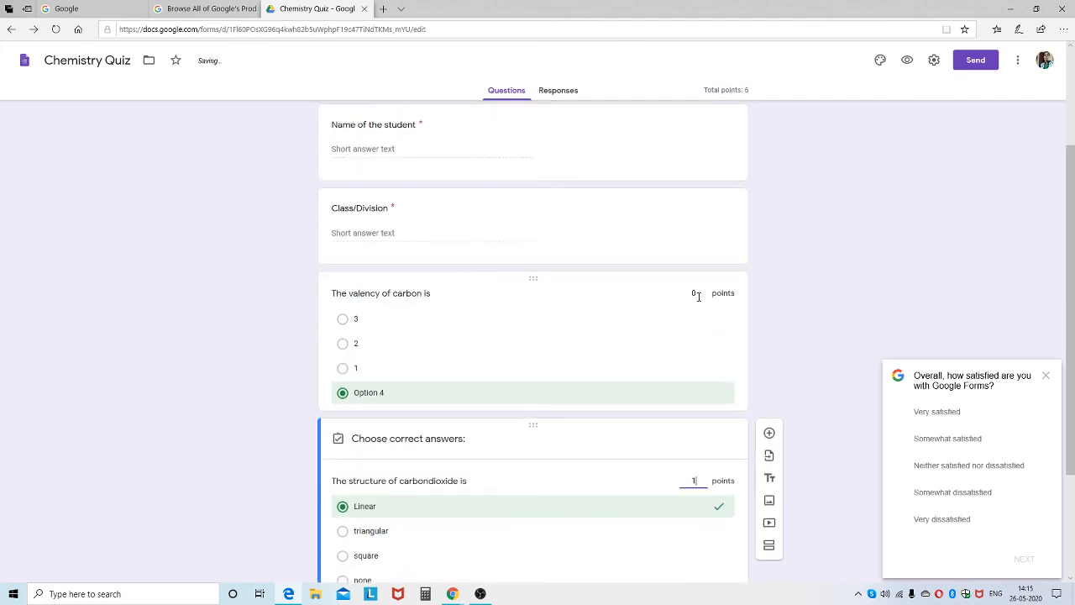
pyautogui.click(696, 293)
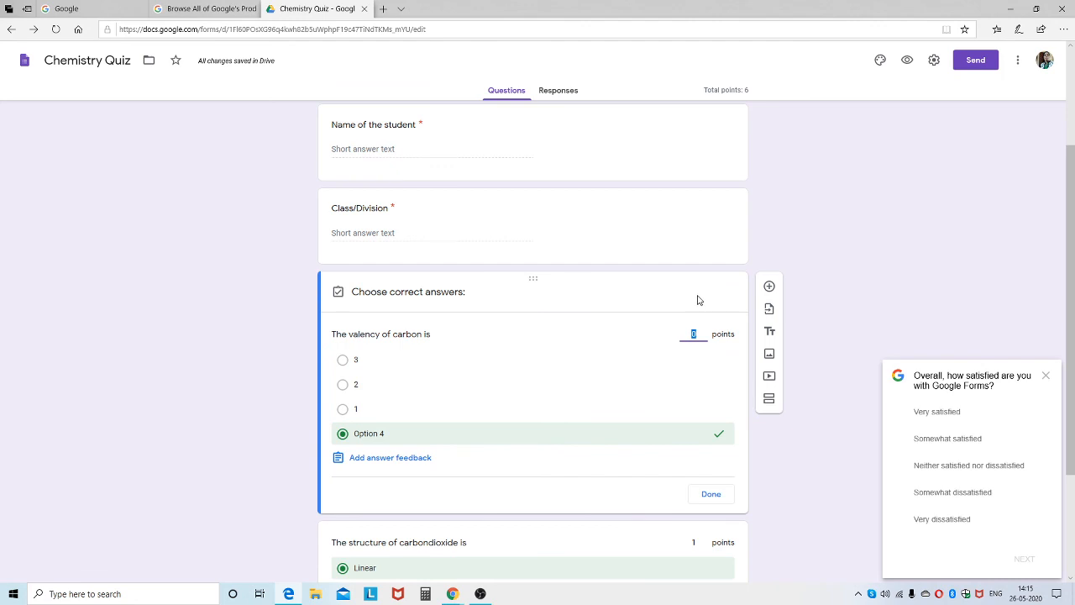
pyautogui.scroll(-2, 475, 239)
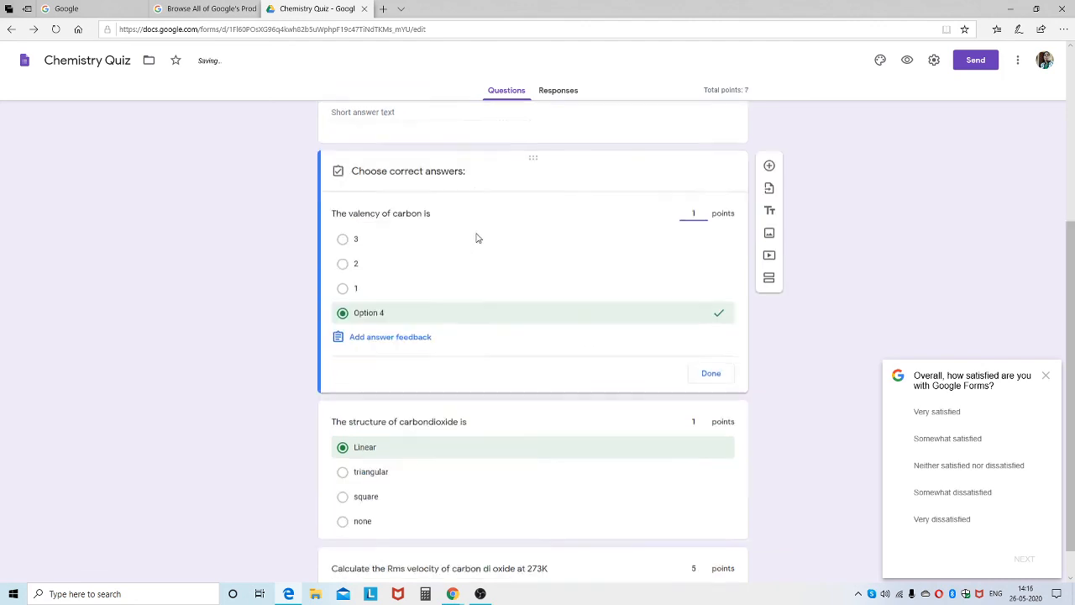
# Review the form's sending options, then shorten the form's share link and copy it.
pyautogui.scroll(4, 479, 267)
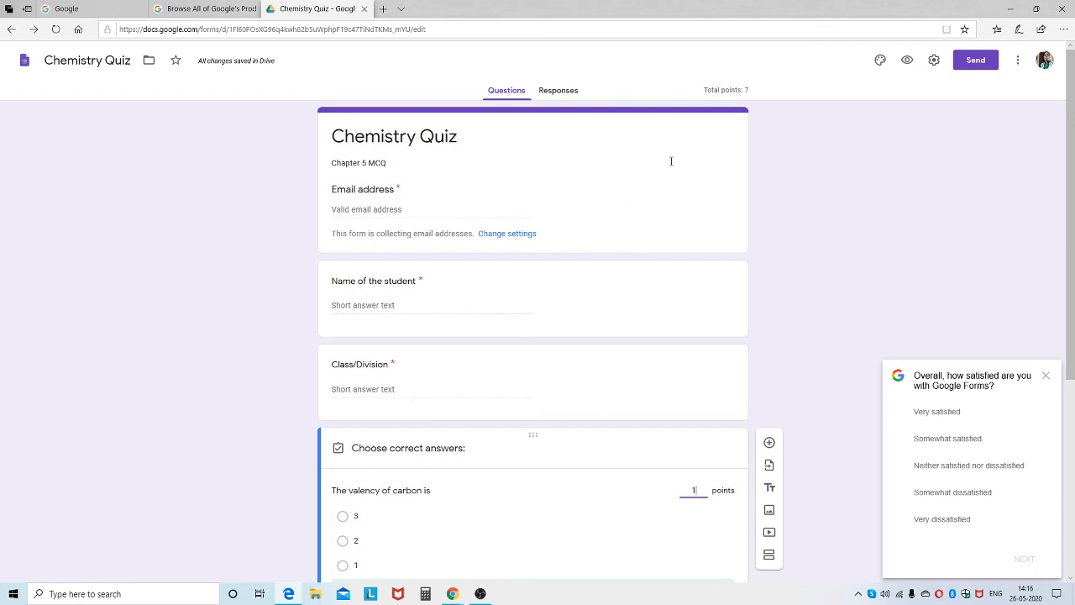
pyautogui.click(973, 64)
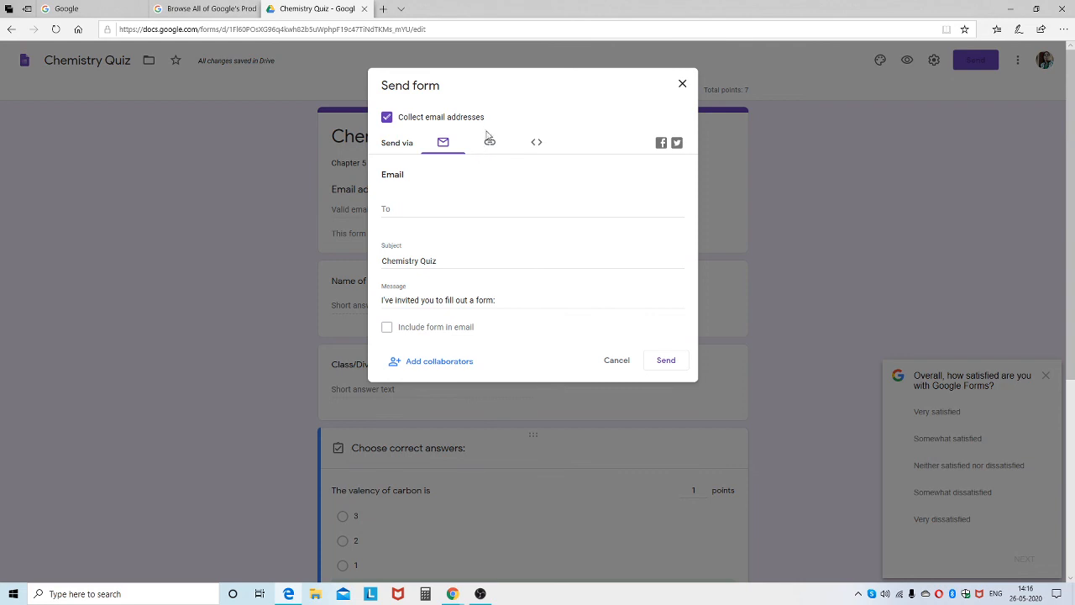
pyautogui.click(535, 145)
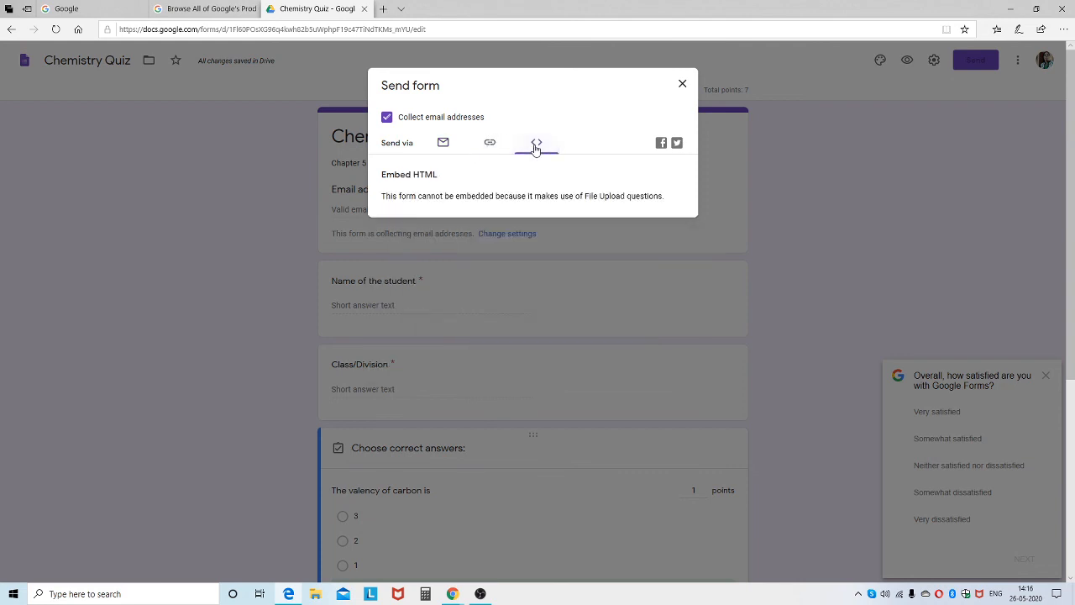
pyautogui.click(443, 145)
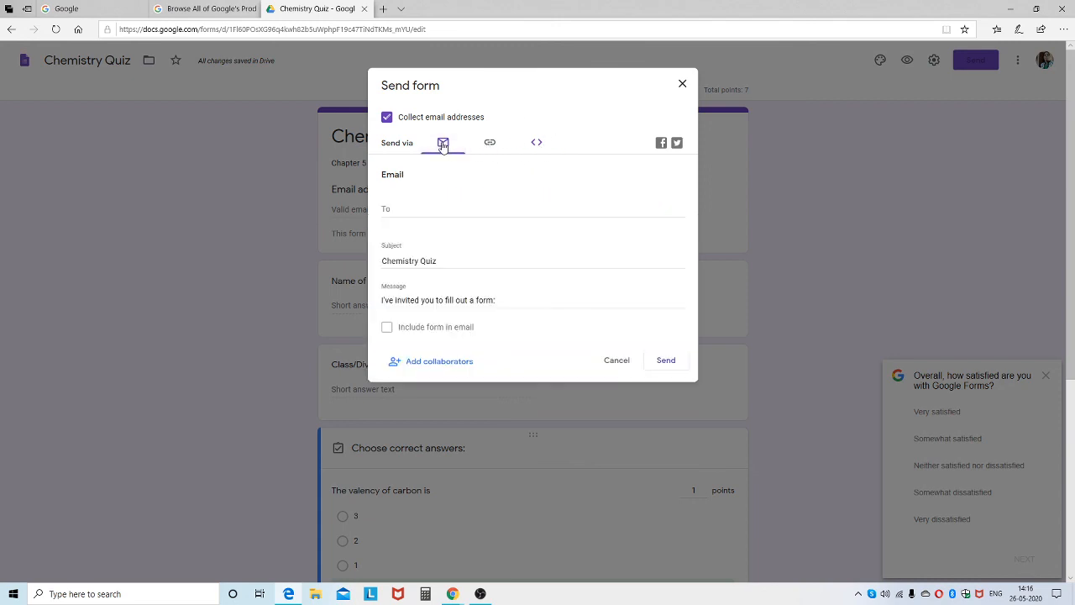
pyautogui.click(490, 146)
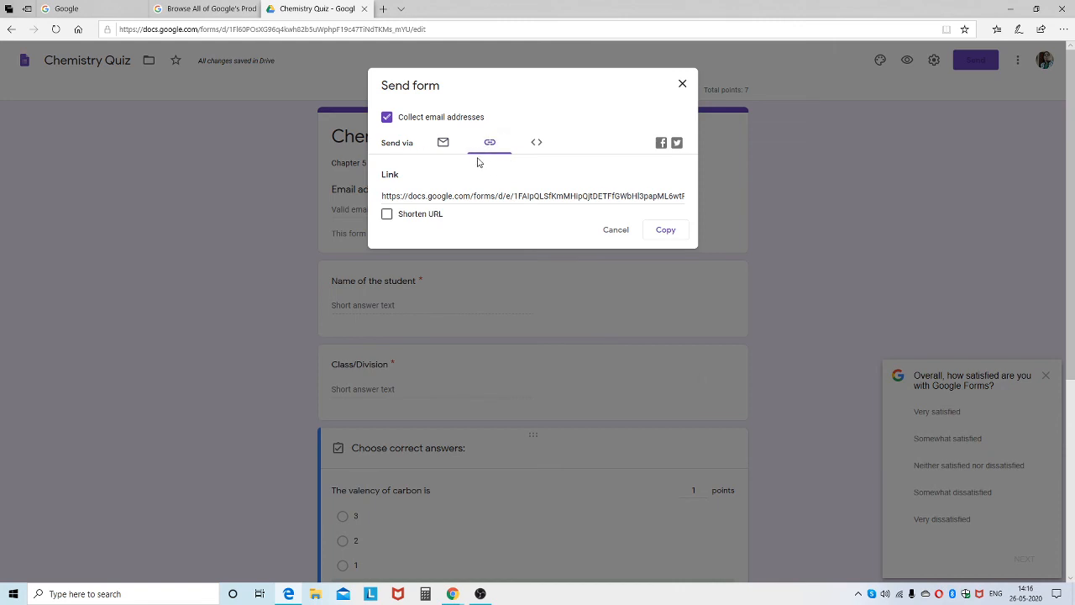
pyautogui.click(387, 217)
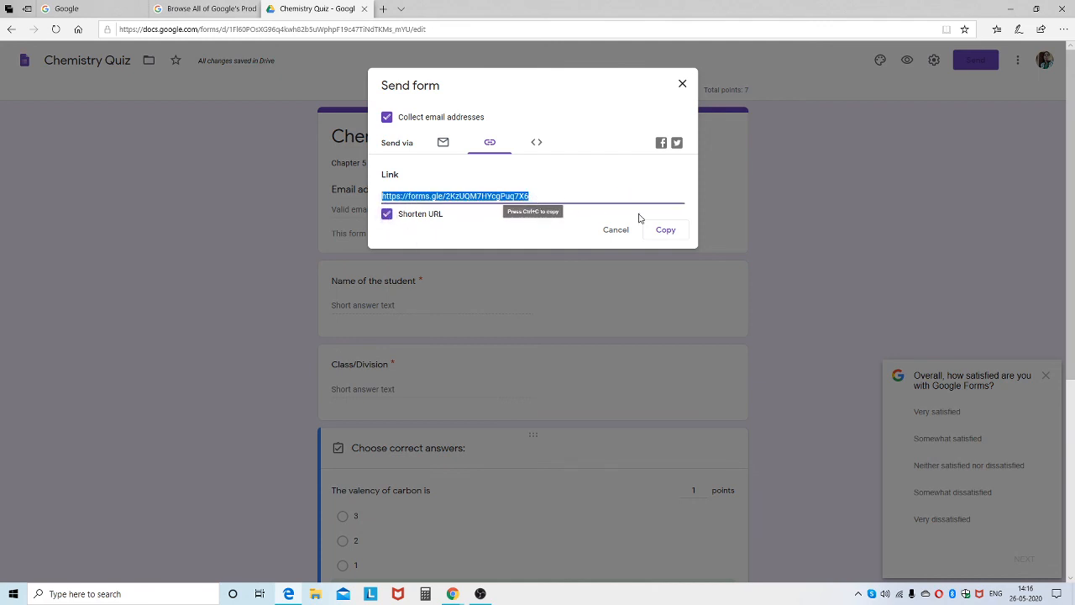
pyautogui.click(668, 231)
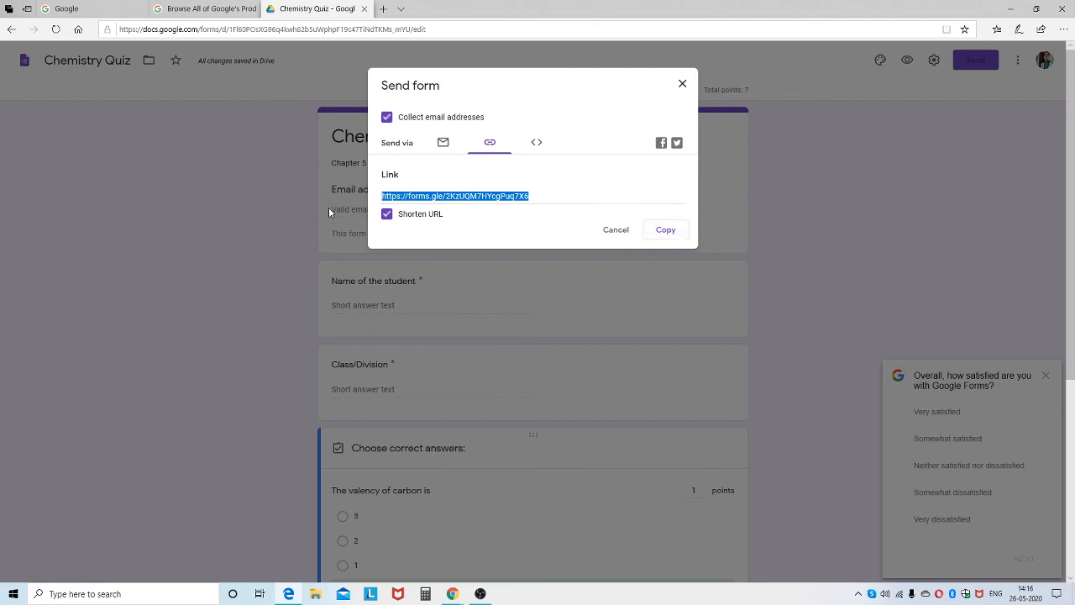
# Send the form by email to a suggested contact, keeping the subject Chemistry Quiz and the default message.
pyautogui.click(420, 144)
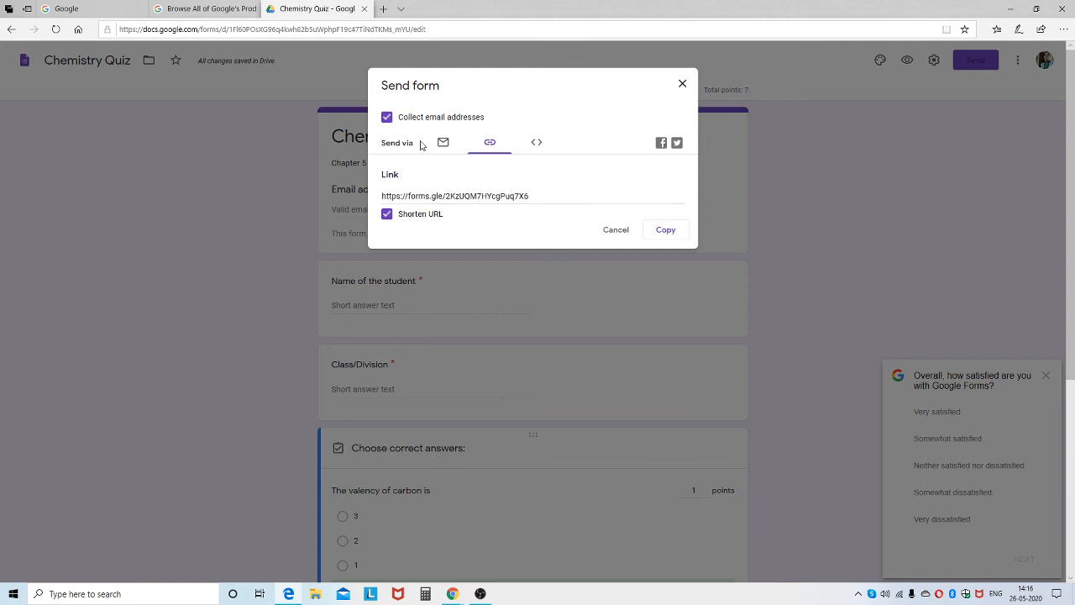
pyautogui.click(443, 143)
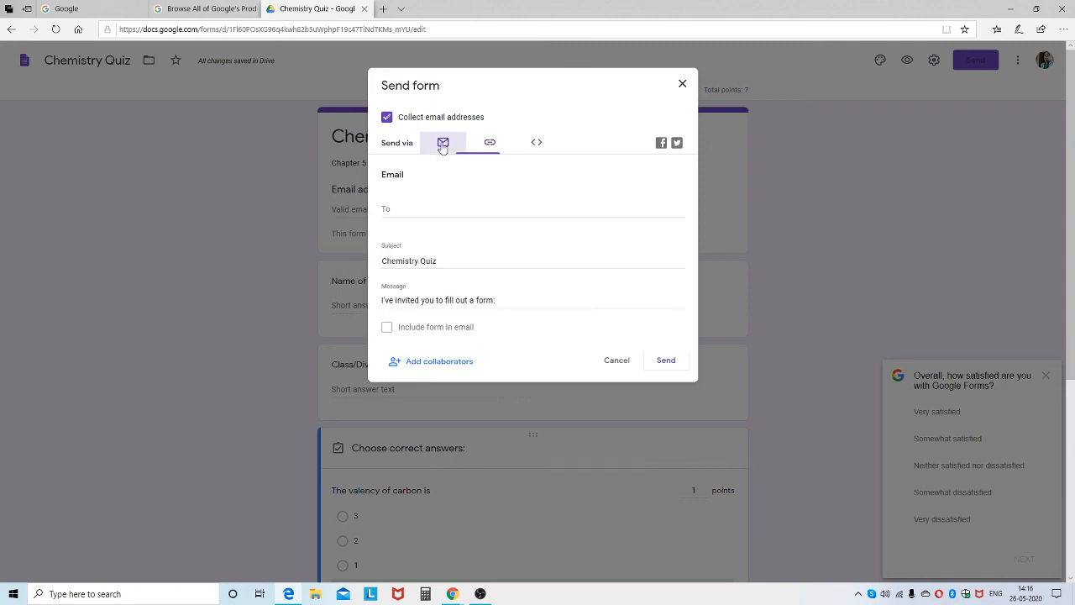
pyautogui.click(413, 212)
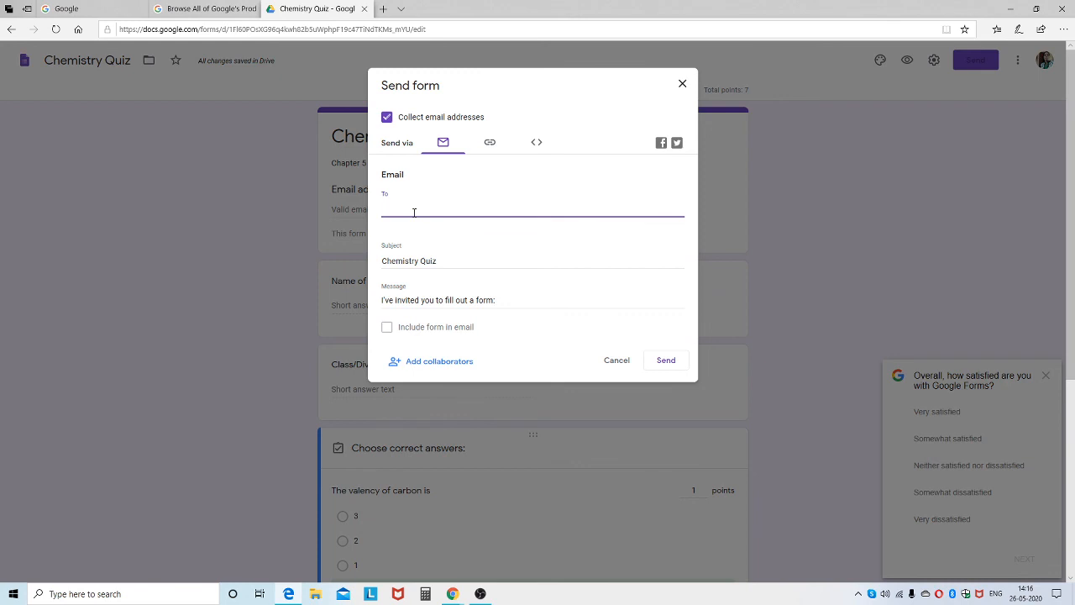
pyautogui.write('g')
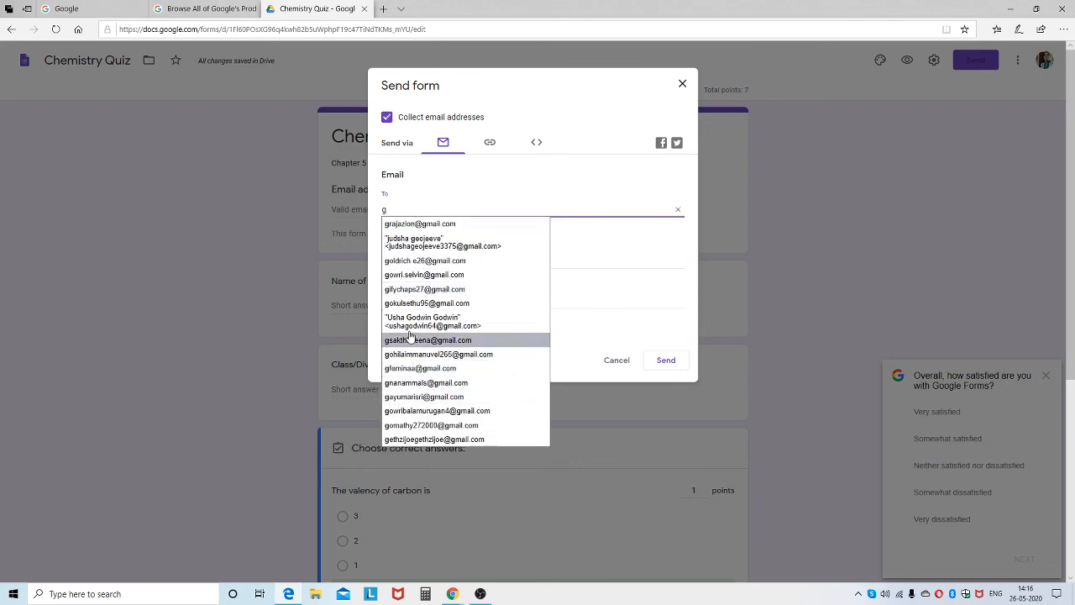
pyautogui.click(414, 243)
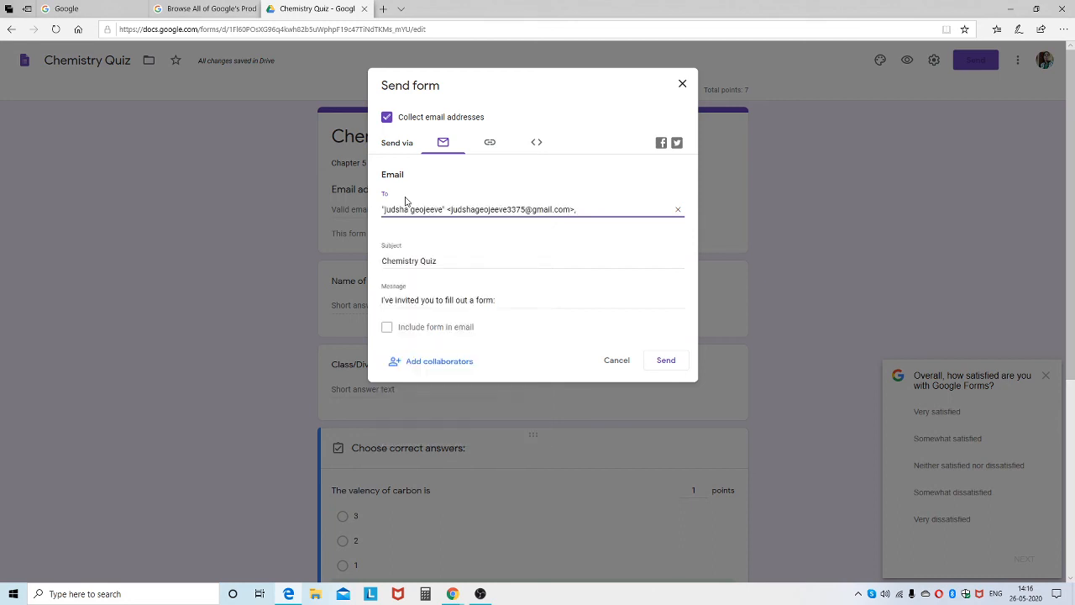
pyautogui.click(677, 366)
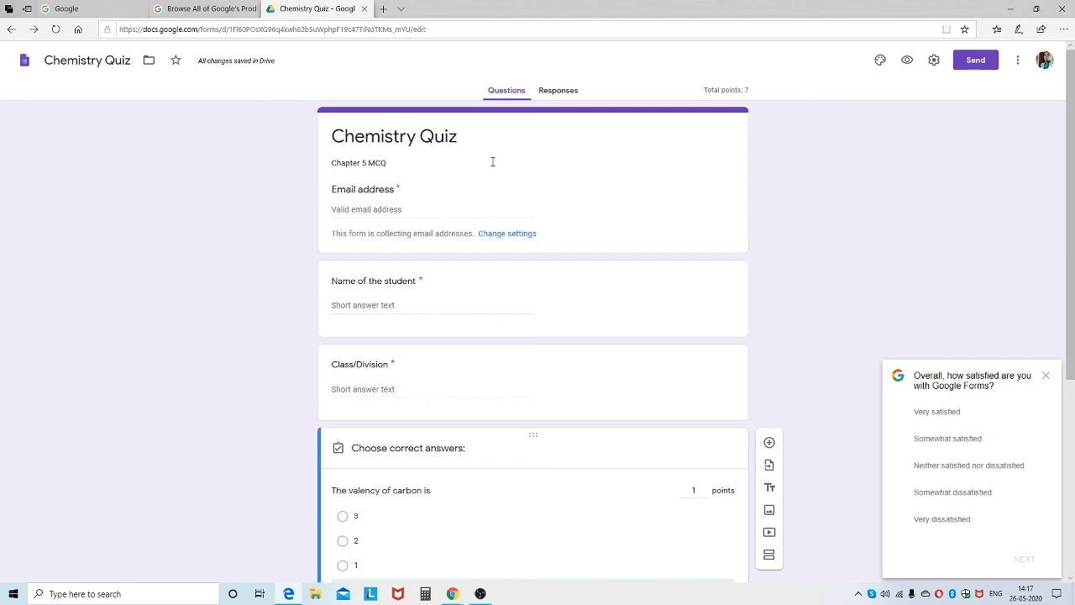
pyautogui.scroll(-4, 492, 166)
pyautogui.scroll(3, 492, 168)
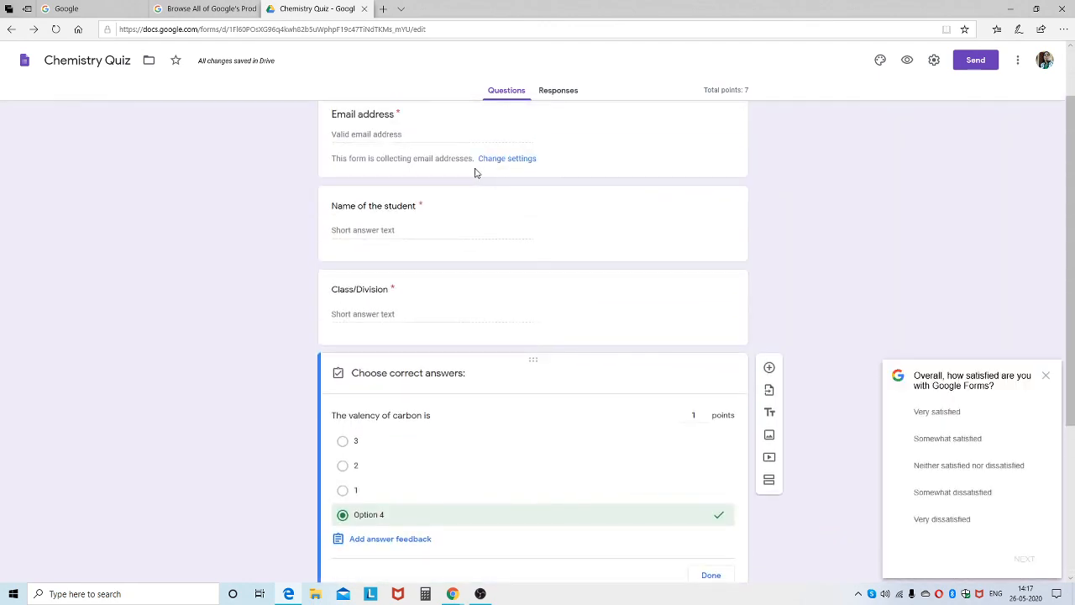
pyautogui.click(480, 594)
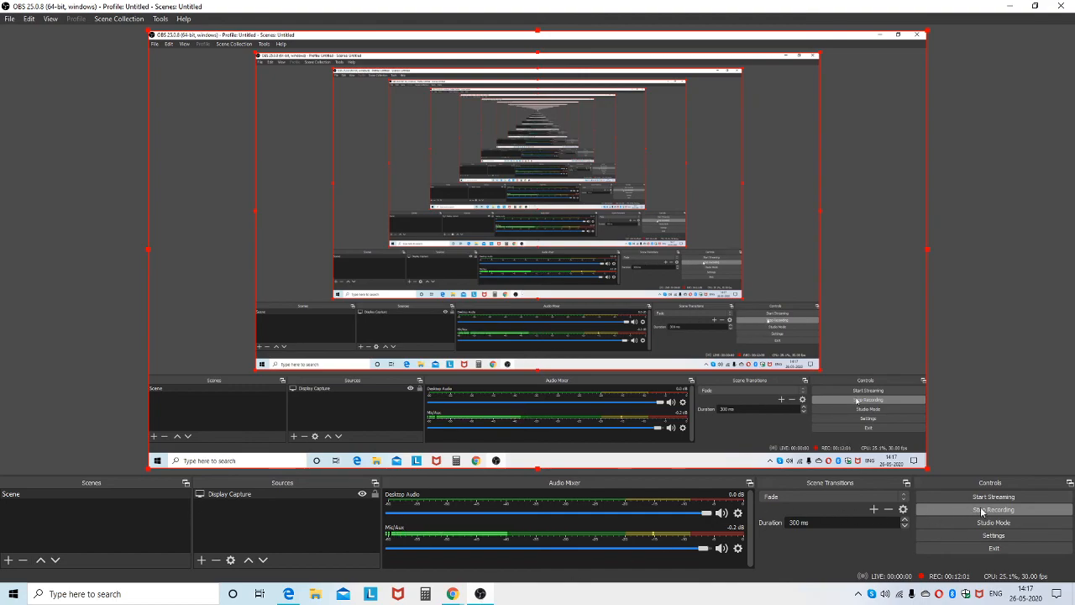